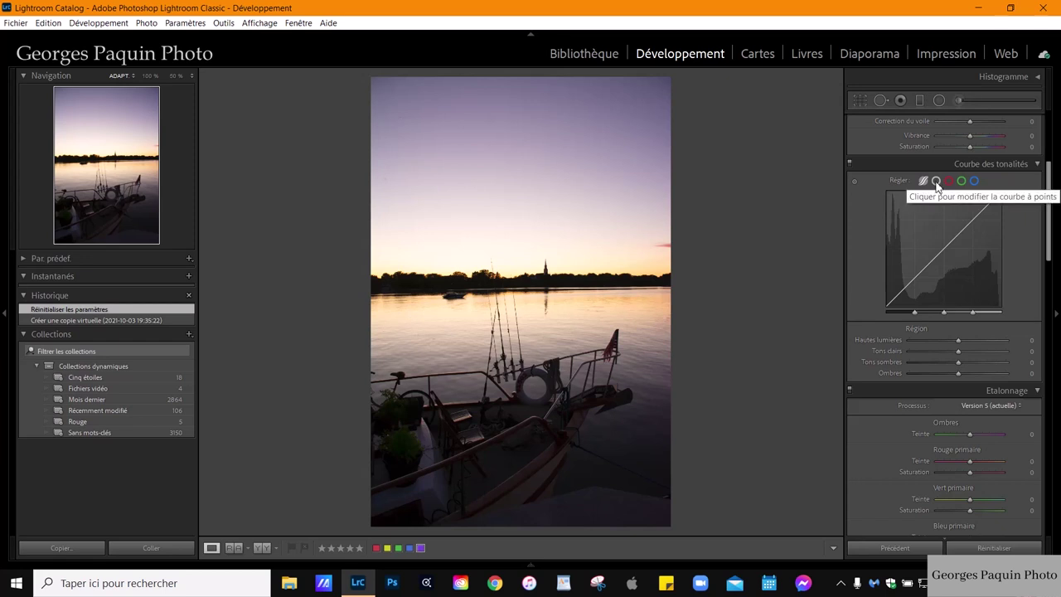
Step: Switch to a point tone curve with a shadow point at 78/35 and a highlight point near 202/188
left_click(936, 183)
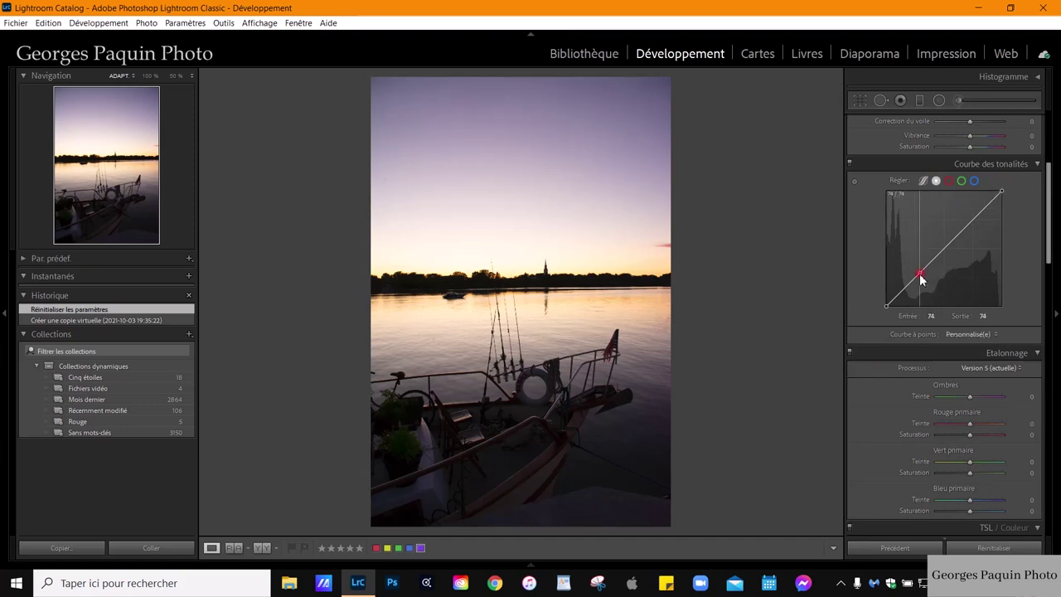
left_click_drag(923, 281, 921, 290)
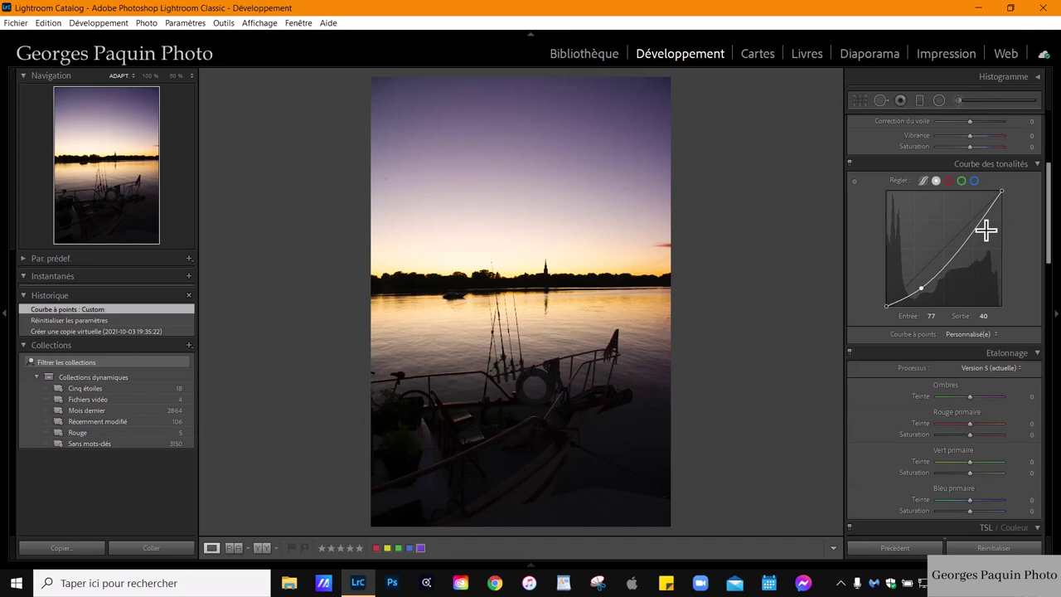
left_click_drag(978, 225, 979, 226)
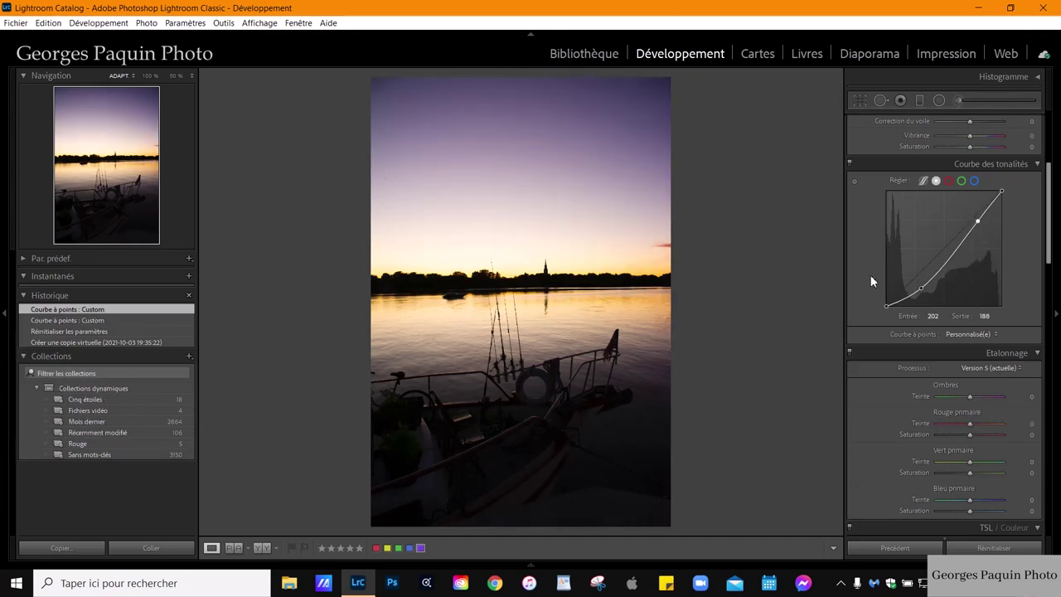
left_click(921, 291)
scroll(880, 275, "up", 3)
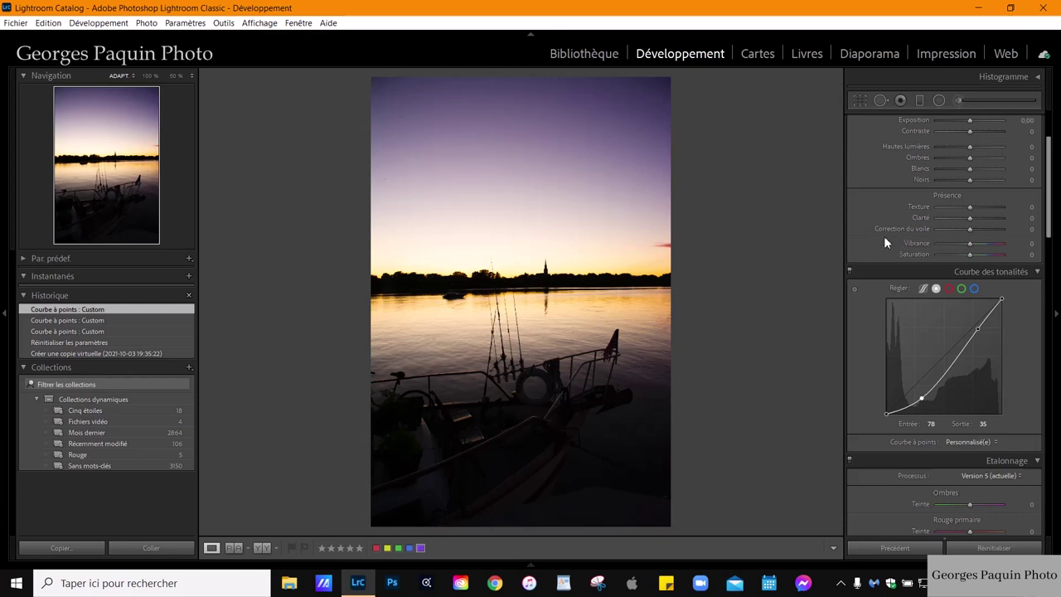
Step: Set Blacks −25, Shadows +65, Whites +10, Highlights −80, Exposure −0.20 and Contrast +10
scroll(884, 236, "up", 3)
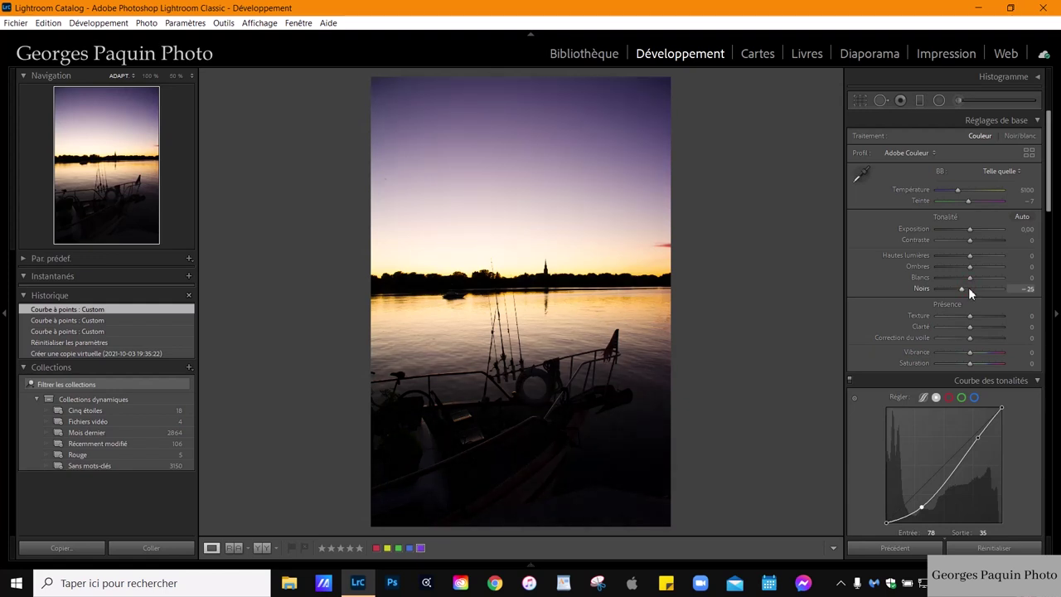
key("Up")
key("Up")
key("Up")
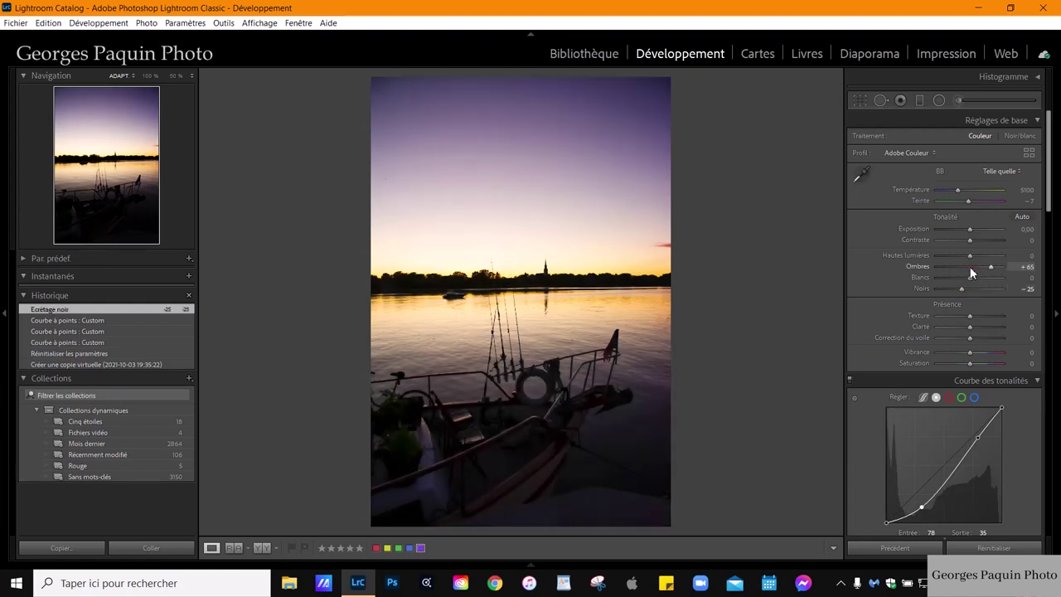
key("Up")
key("Up")
key("Up")
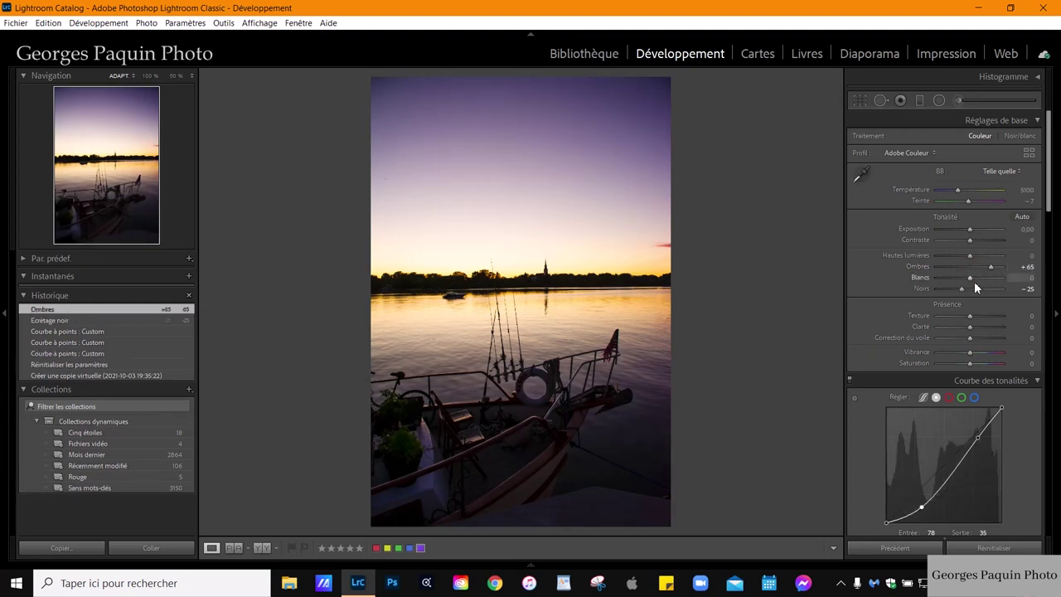
key("Up")
key("Up")
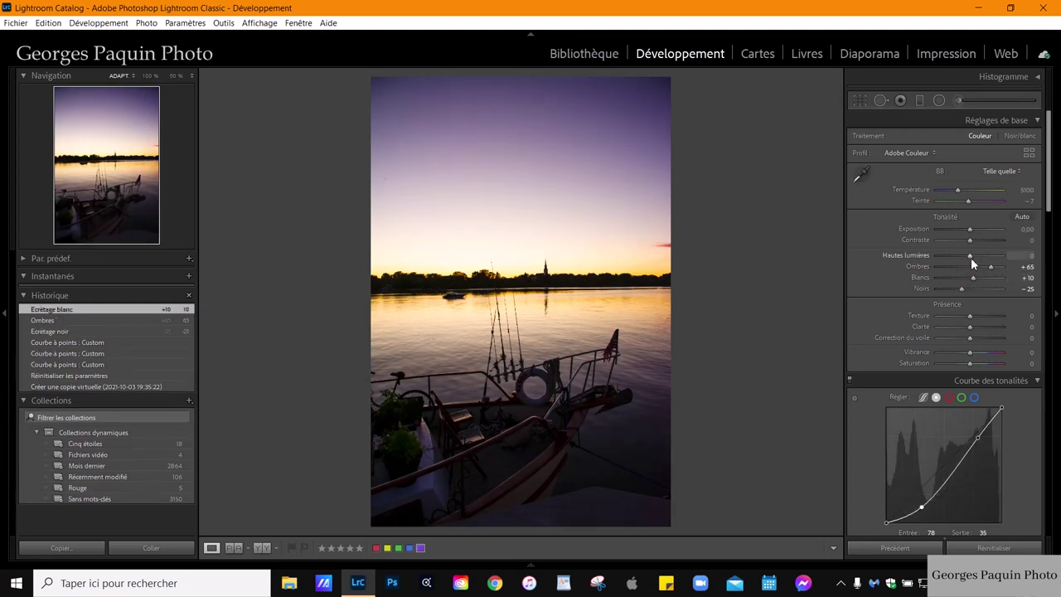
key("Down")
key("Down")
key("Down")
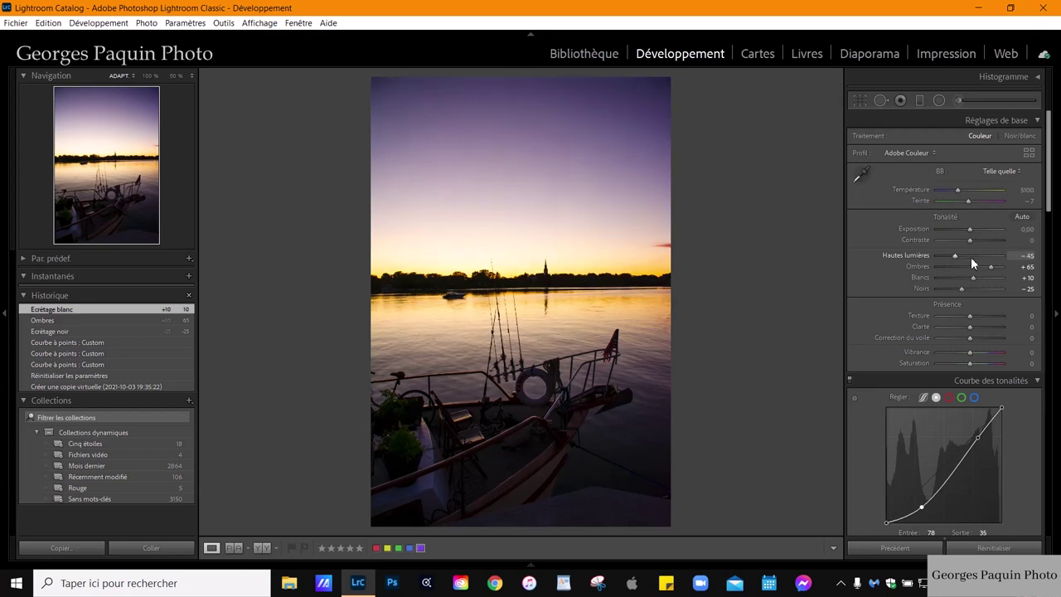
key("Down")
key("Down")
key("Down")
key("Down")
key("Down")
key("Down")
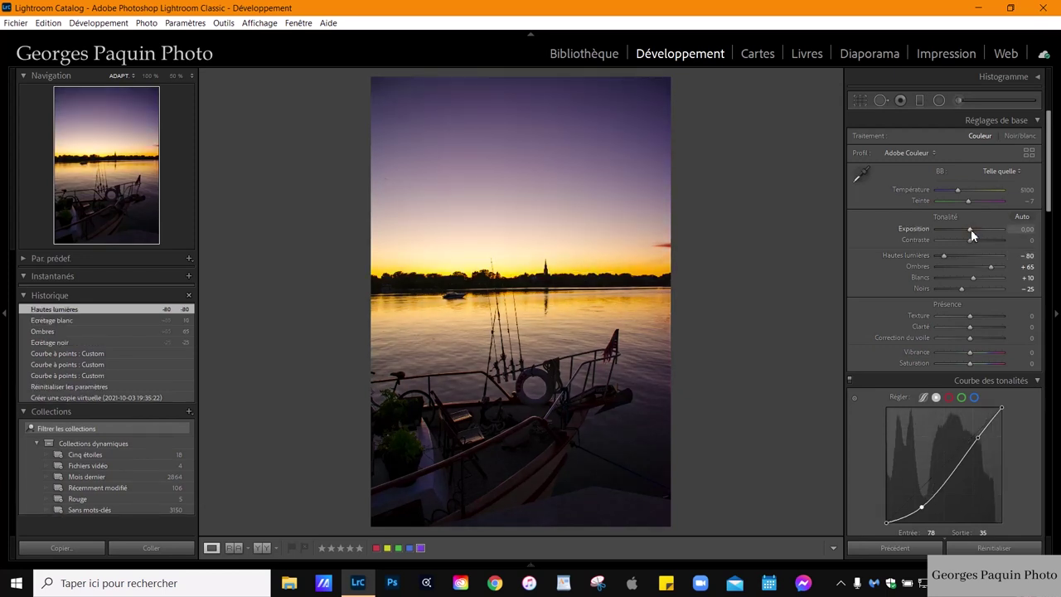
key("Down")
key("Down")
key("Down")
key("Down")
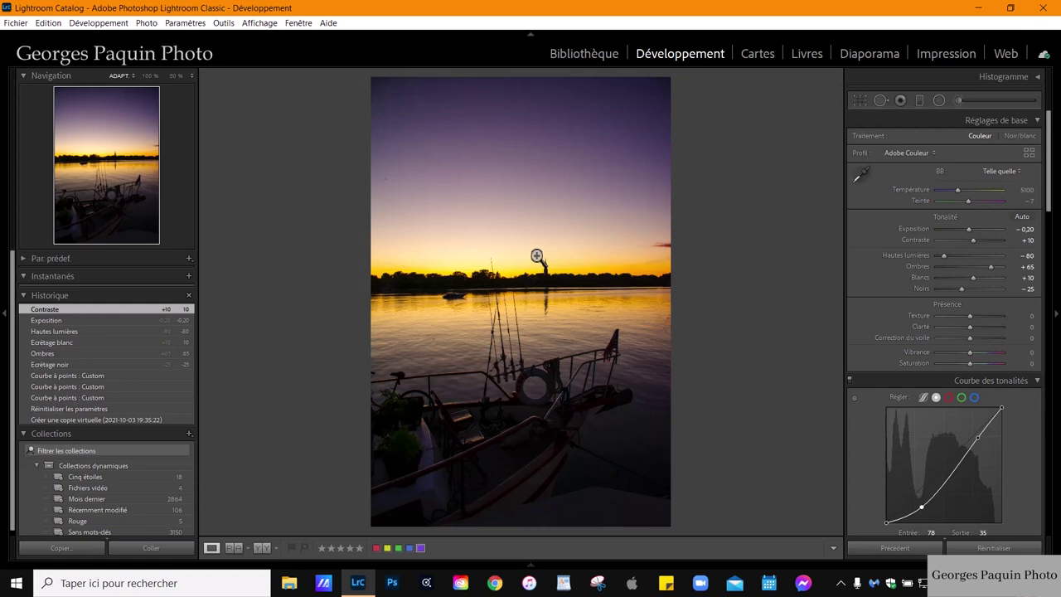
Step: Drag Temp to 5636 and move Tint from −7 to +3
left_click_drag(959, 192, 959, 190)
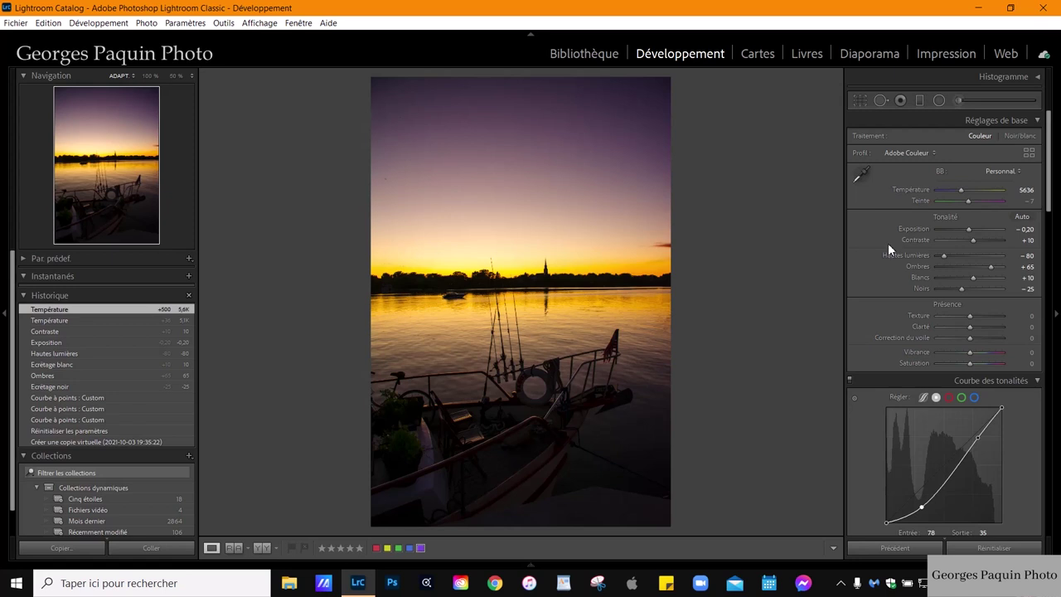
left_click(968, 201)
left_click_drag(968, 202, 971, 201)
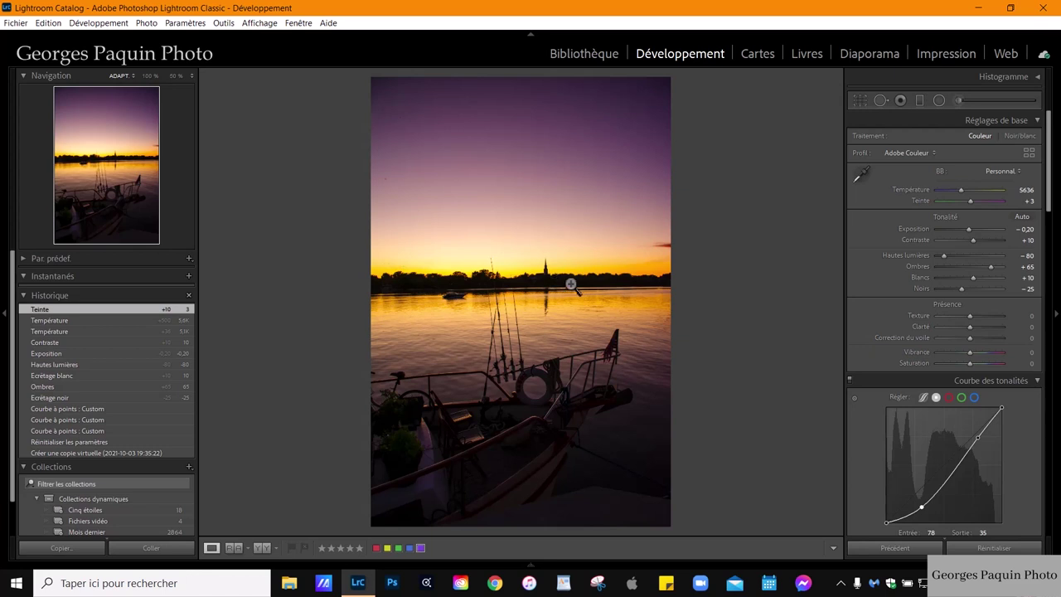
scroll(882, 287, "down", 3)
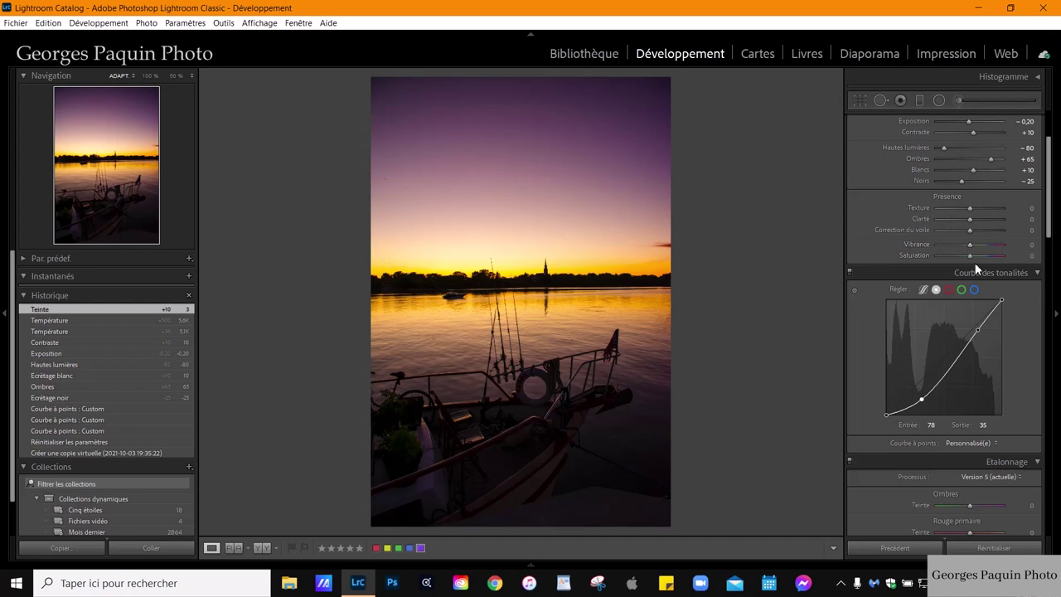
Step: Raise Presence saturation to +20 and vibrance to +10
scroll(971, 258, "up", 3)
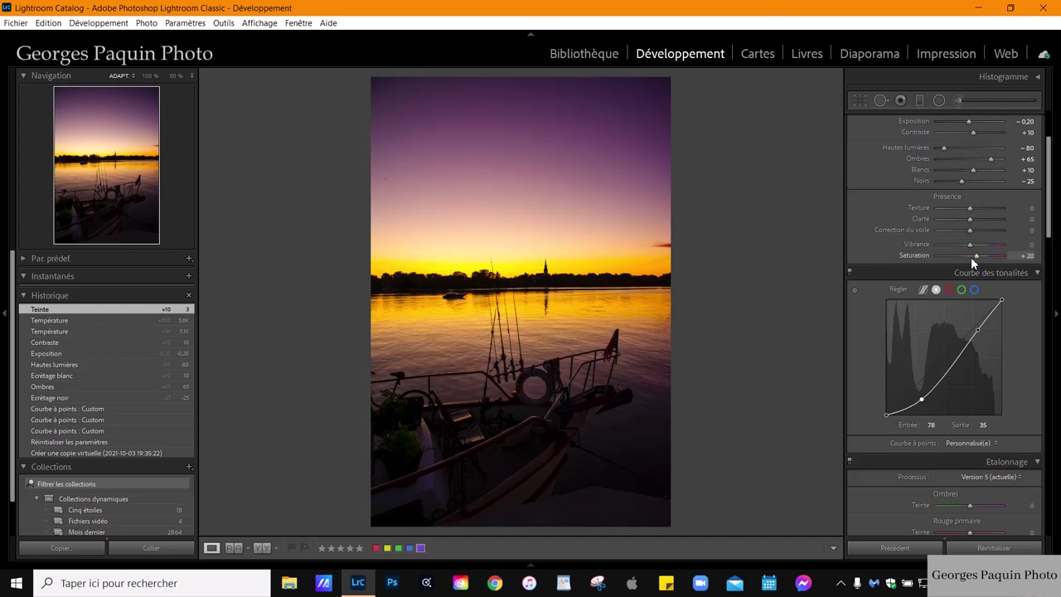
left_click_drag(971, 257, 971, 257)
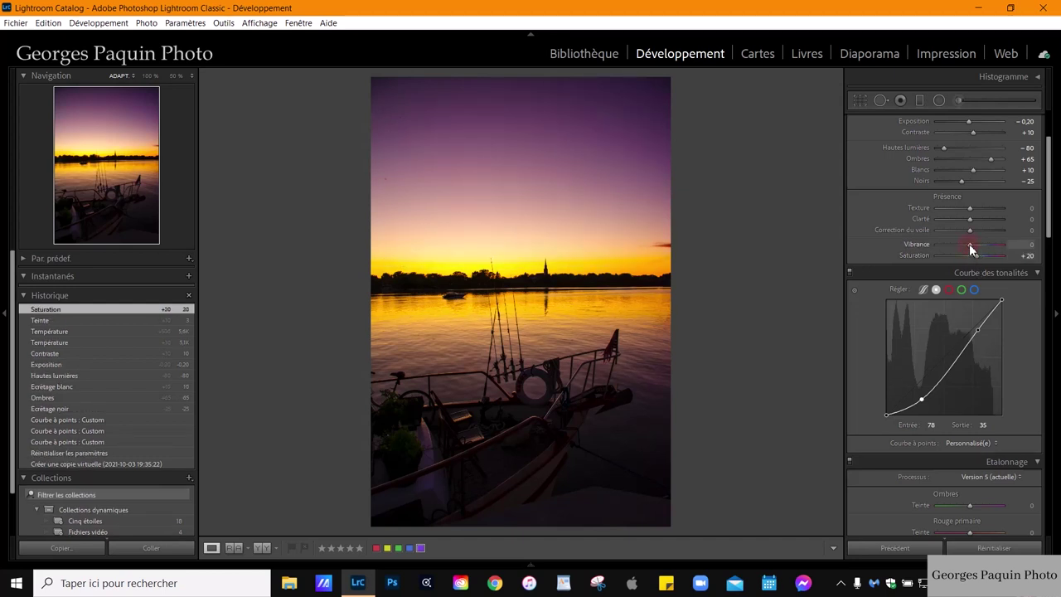
left_click_drag(969, 244, 973, 243)
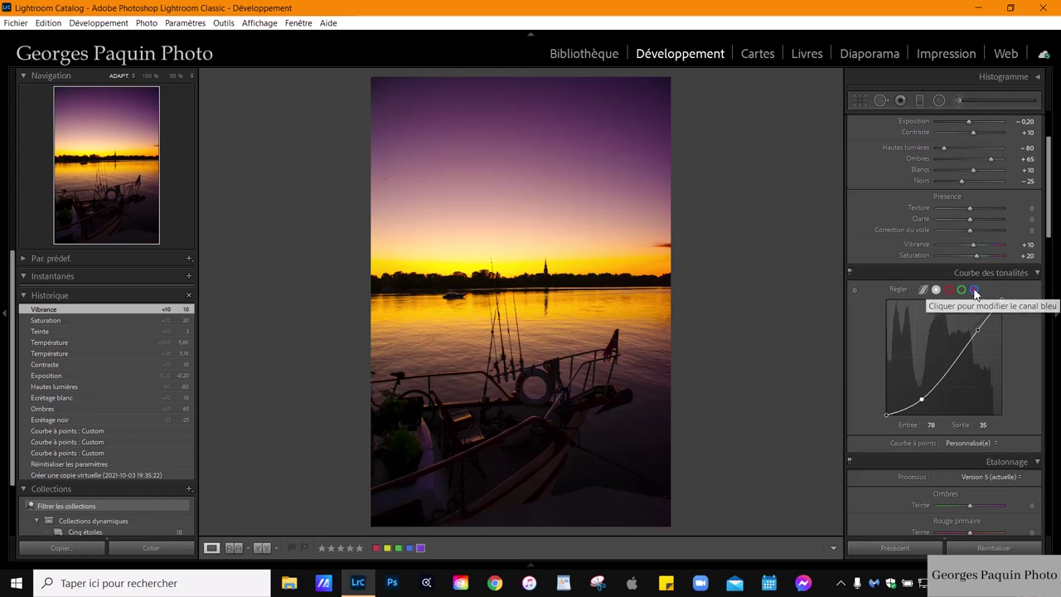
Step: Add blue-channel curve points at 200/186 and 69/68, and a green-channel point at 134/127
left_click(975, 290)
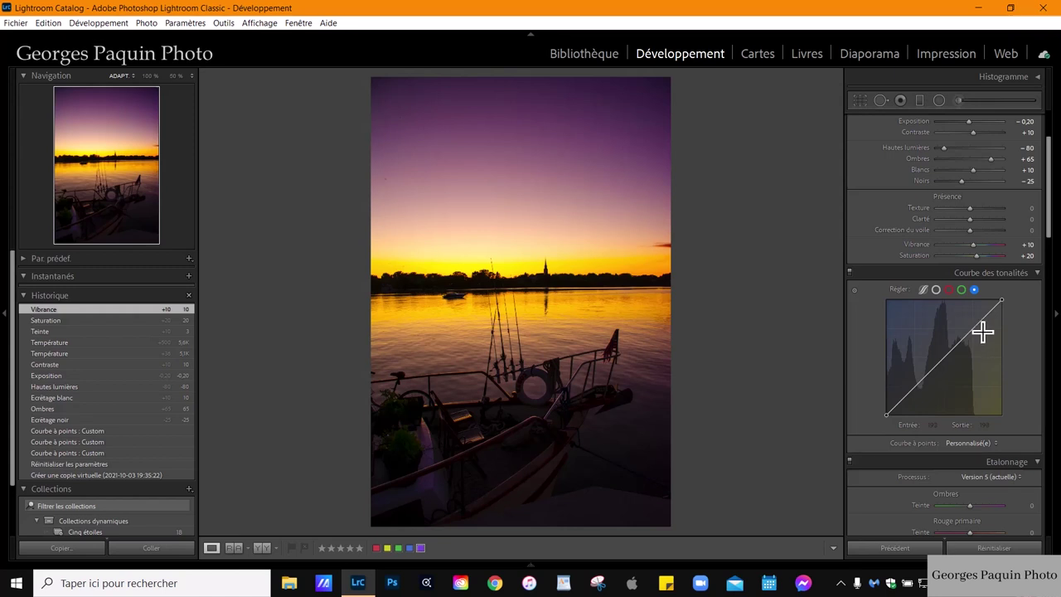
left_click_drag(982, 332, 977, 332)
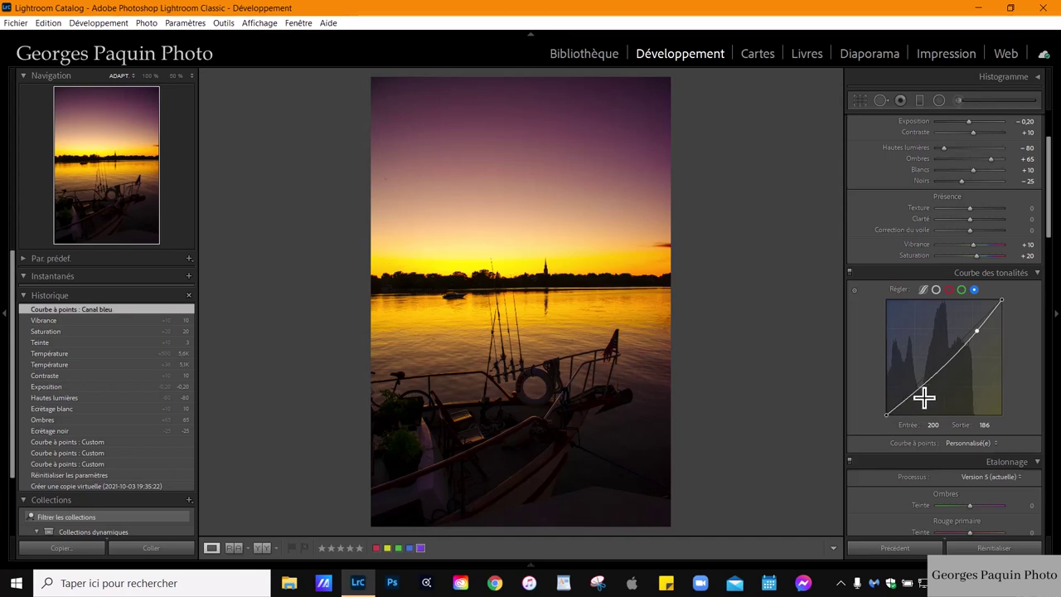
left_click(918, 388)
left_click_drag(919, 395, 916, 383)
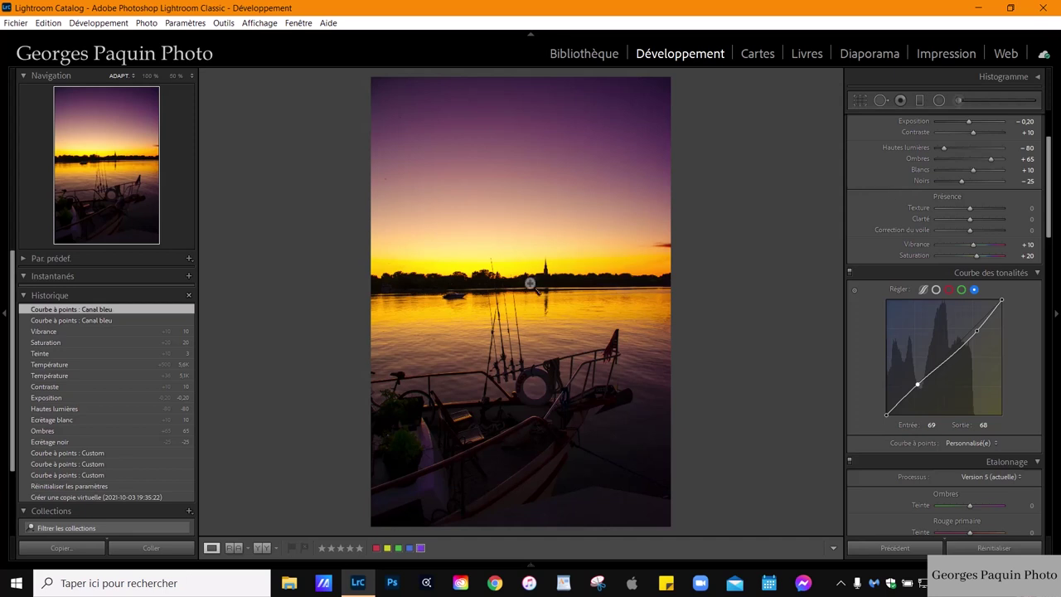
left_click(961, 290)
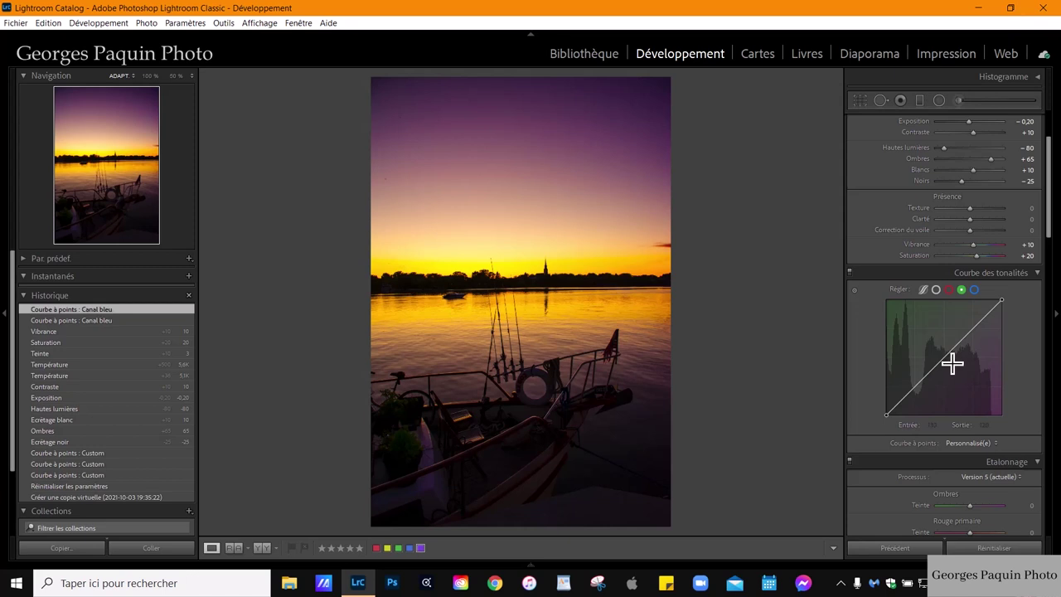
mouse_move(949, 358)
left_mouse_down()
mouse_move(953, 370)
mouse_move(947, 358)
left_mouse_up()
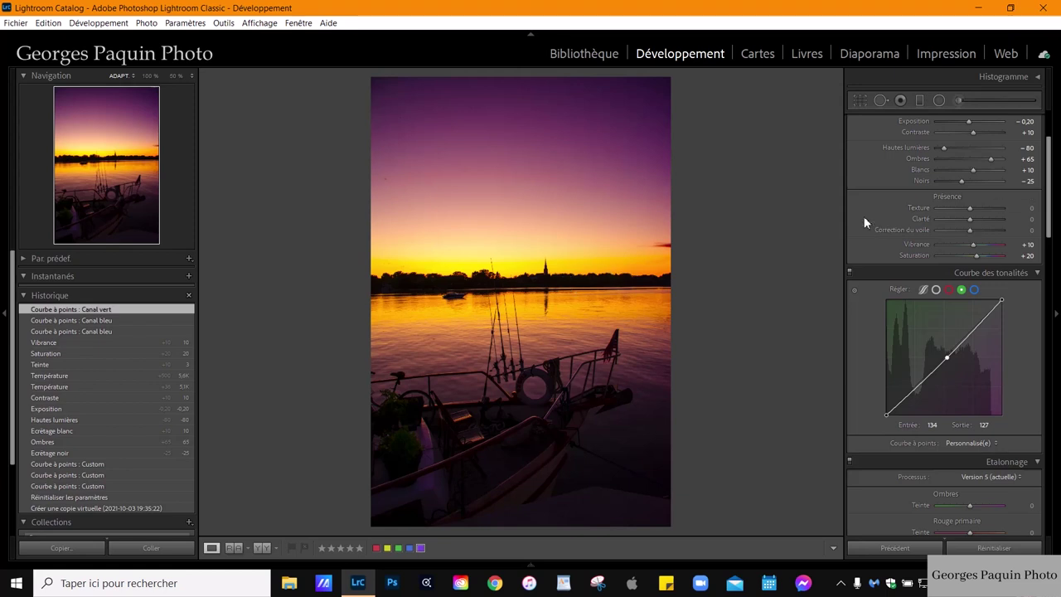
Step: Set the calibration green primary hue to +44, leaving red primary hue at 0
scroll(864, 215, "down", 3)
scroll(871, 199, "down", 2)
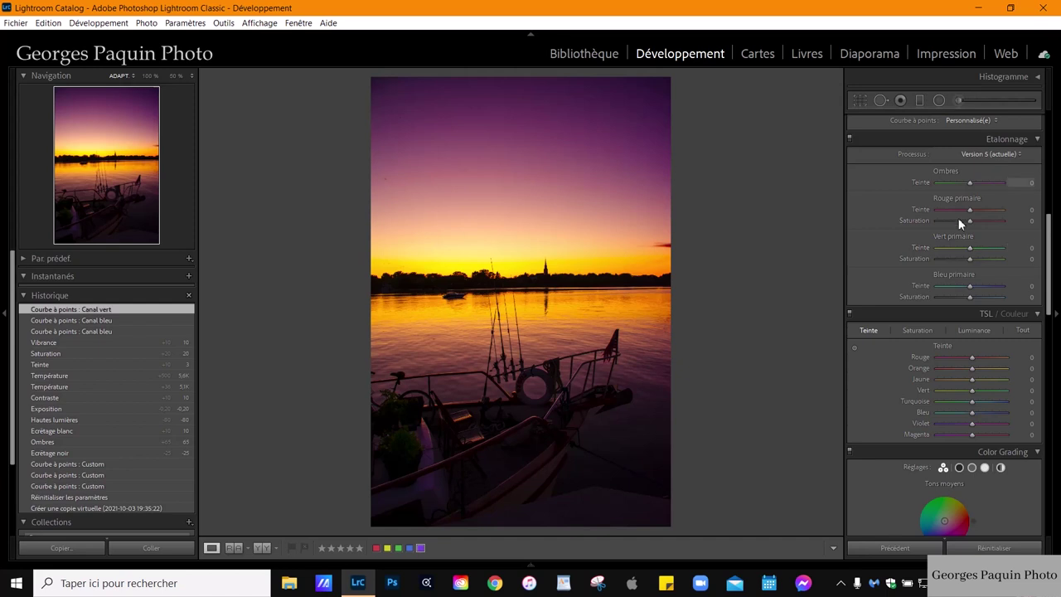
mouse_move(970, 210)
left_mouse_down()
mouse_move(910, 216)
mouse_move(1002, 210)
left_mouse_up()
double_click(925, 210)
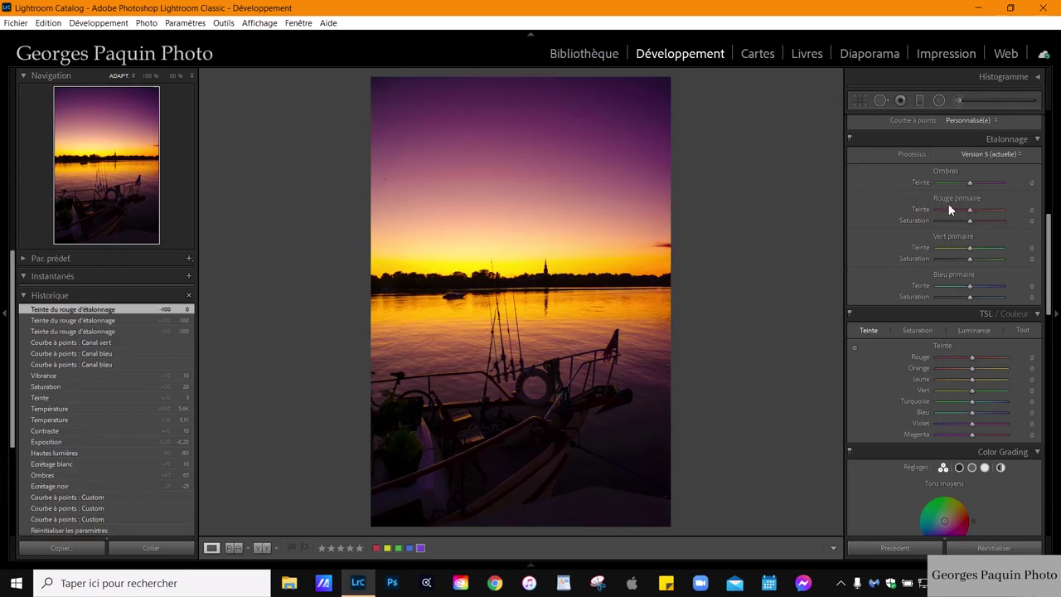
mouse_move(971, 247)
left_mouse_down()
mouse_move(922, 247)
mouse_move(981, 257)
mouse_move(976, 264)
left_mouse_up()
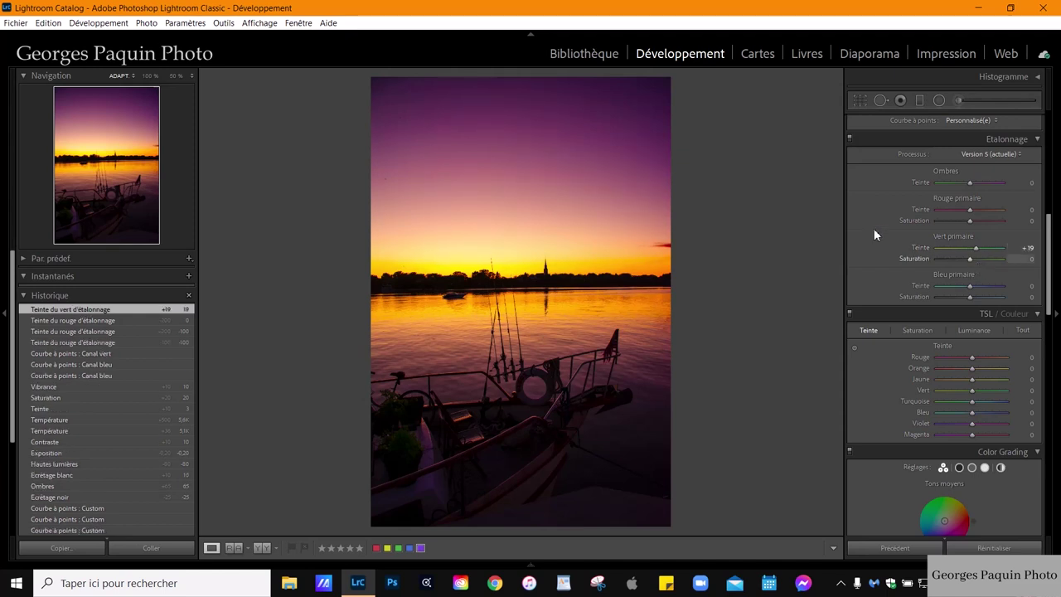
double_click(920, 248)
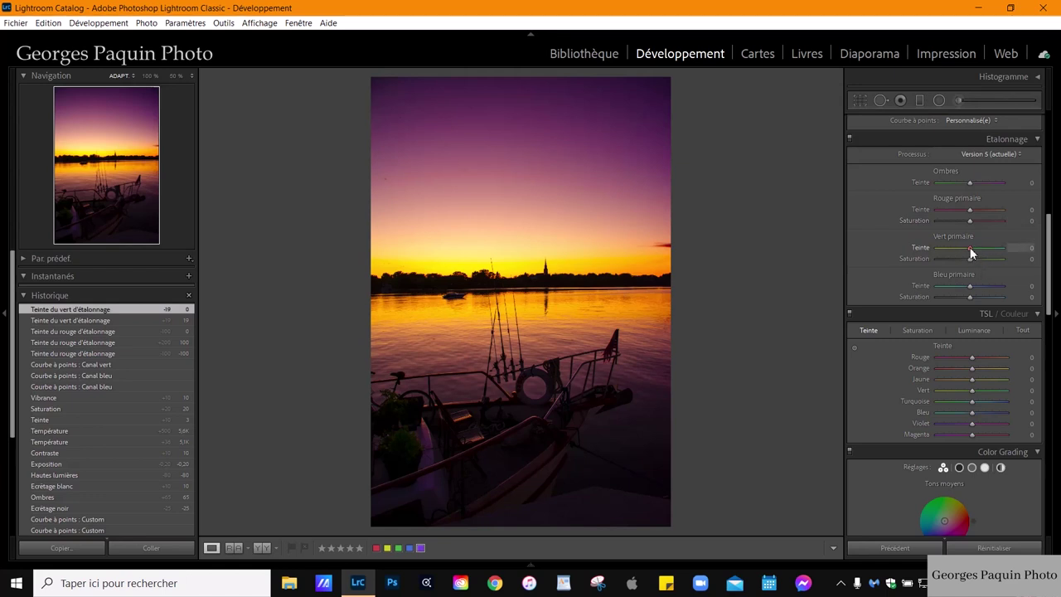
left_click_drag(970, 247, 984, 247)
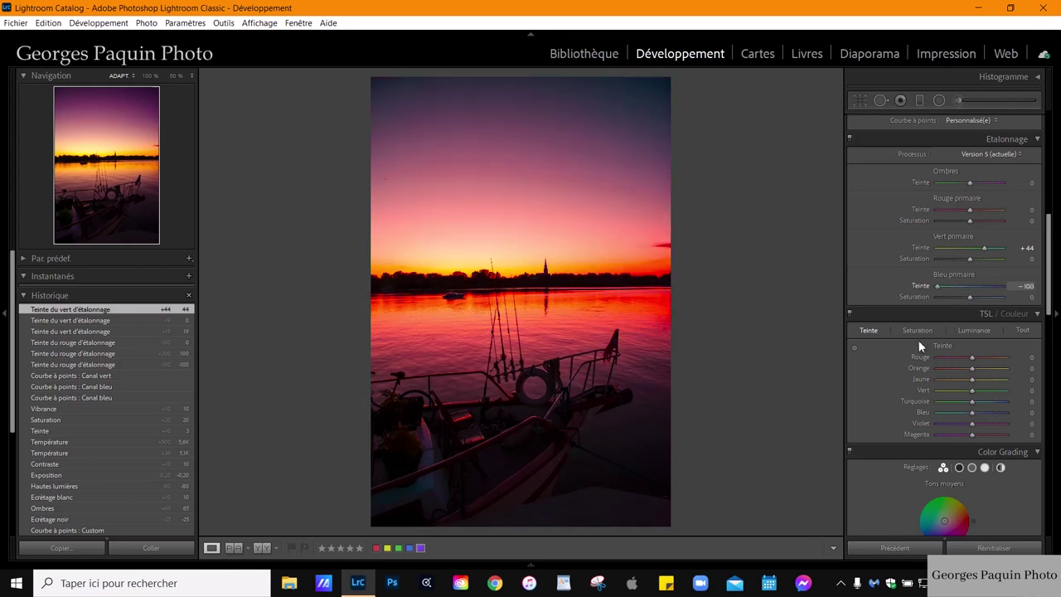
Step: Set blue primary hue −49, blue primary saturation −15 and shadows tint −42
mouse_move(958, 300)
left_mouse_down()
mouse_move(932, 330)
mouse_move(961, 303)
mouse_move(941, 324)
mouse_move(955, 313)
left_mouse_up()
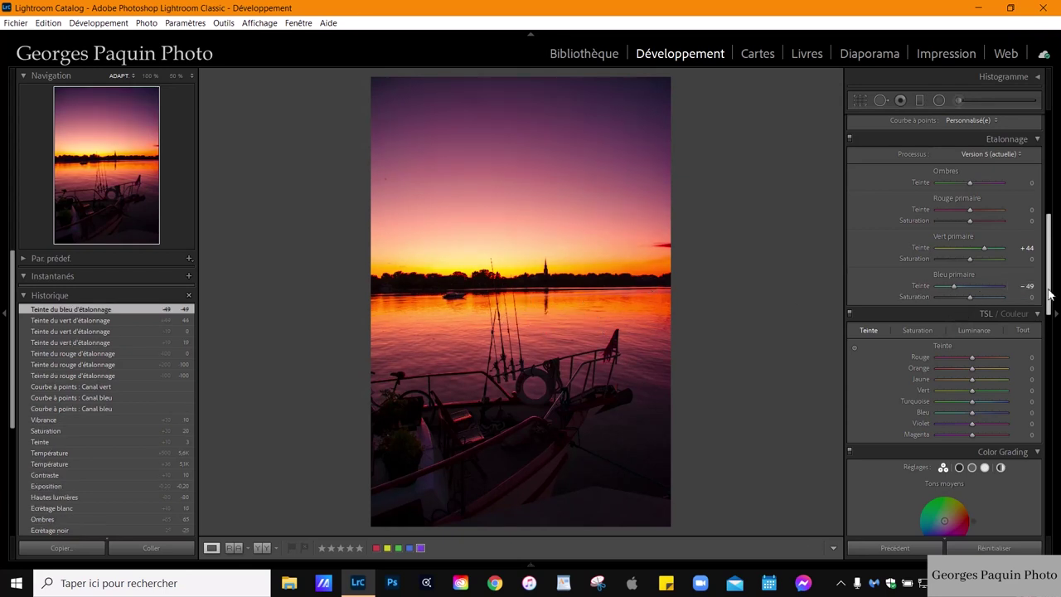
left_click_drag(970, 296, 957, 302)
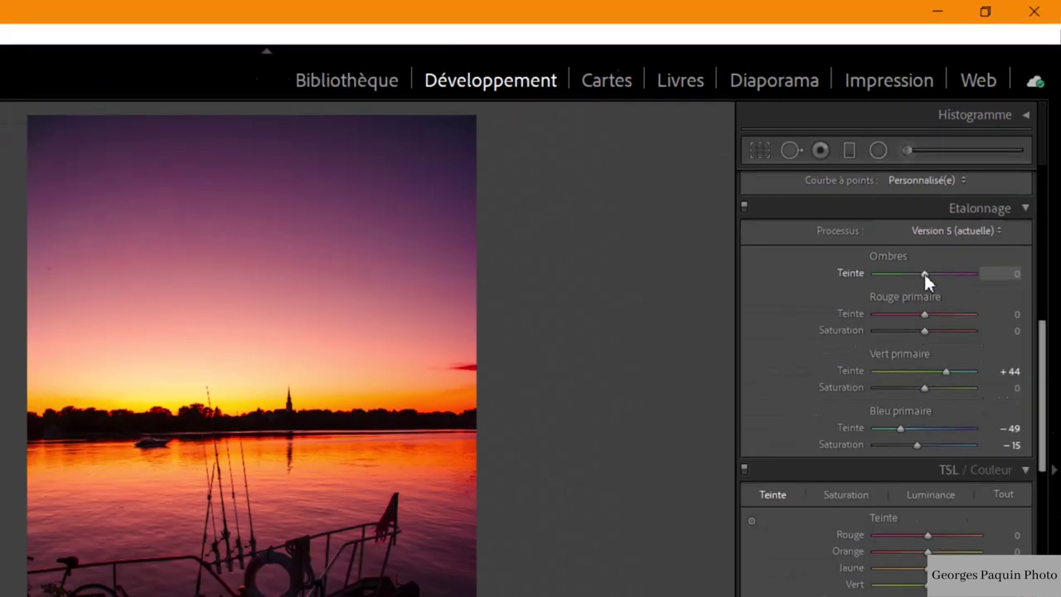
left_click_drag(877, 323, 960, 193)
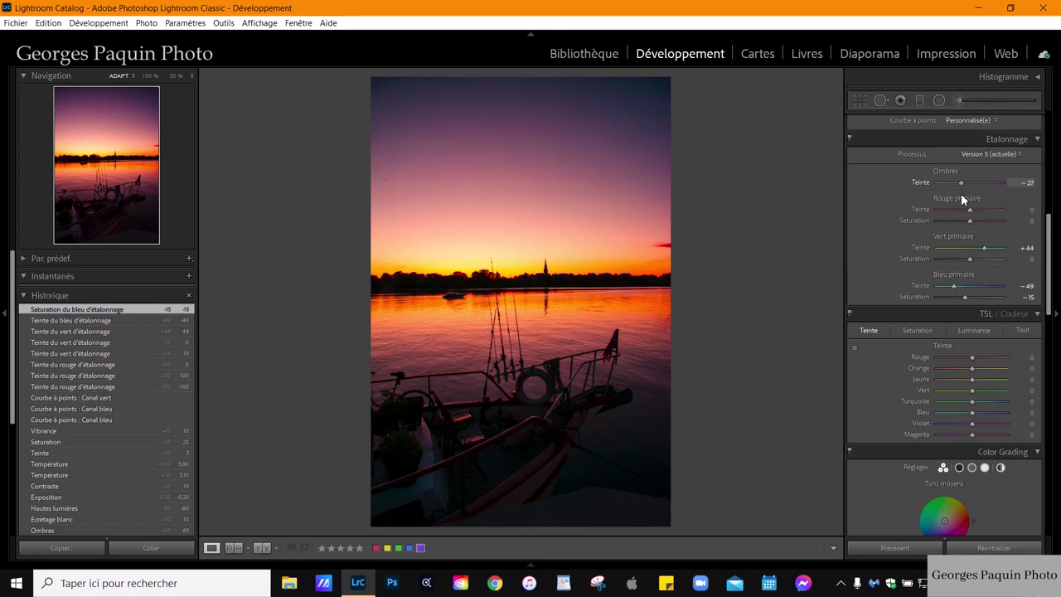
left_click_drag(961, 195, 956, 198)
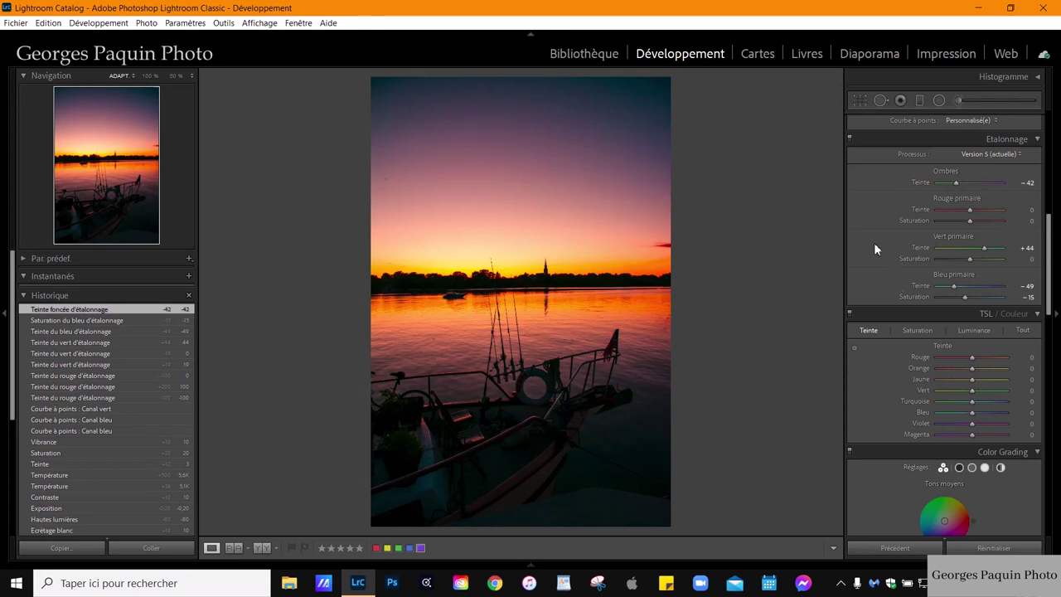
scroll(875, 243, "down", 3)
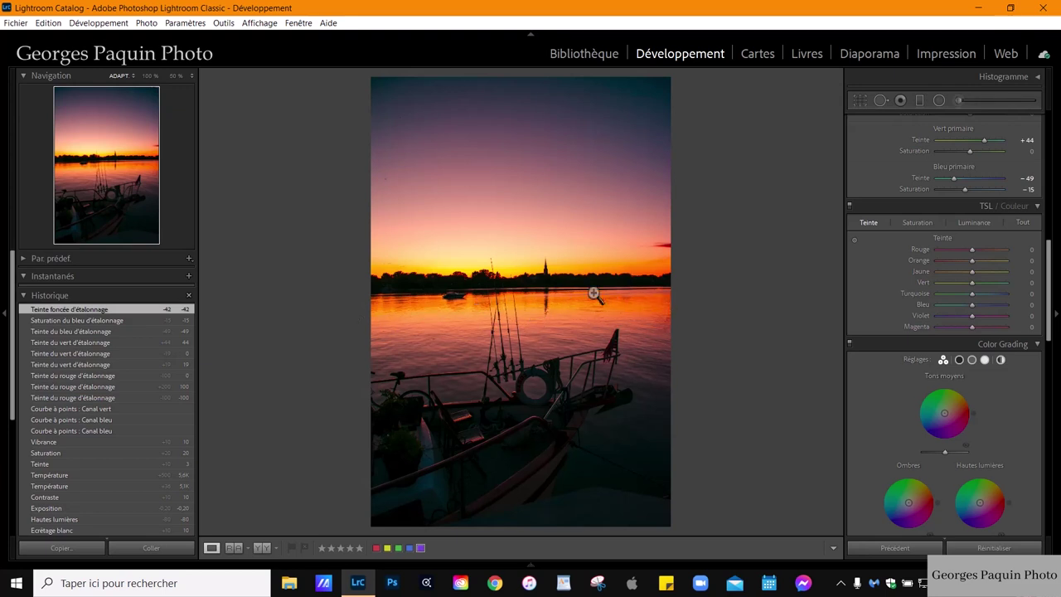
Step: Lower HSL luminance of orange to −21 and yellow to −18
left_click(508, 313)
left_click(508, 313)
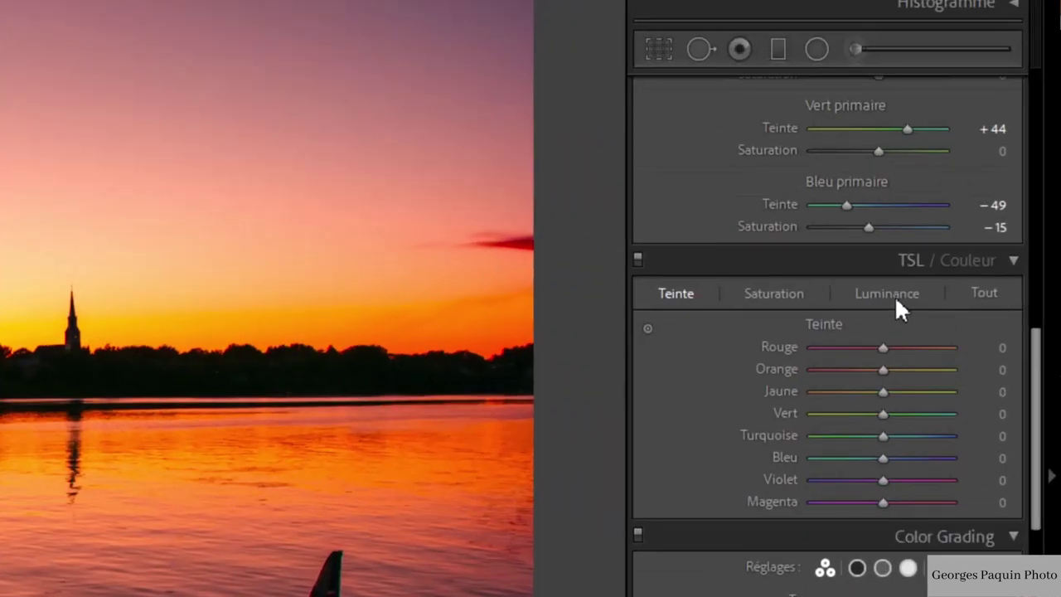
left_click(979, 223)
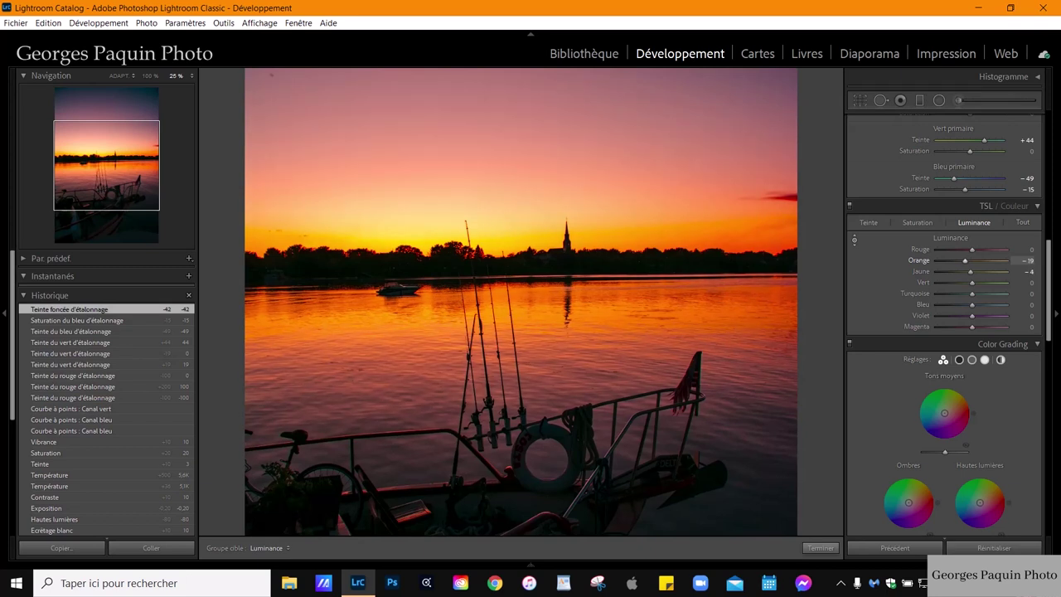
key("Up")
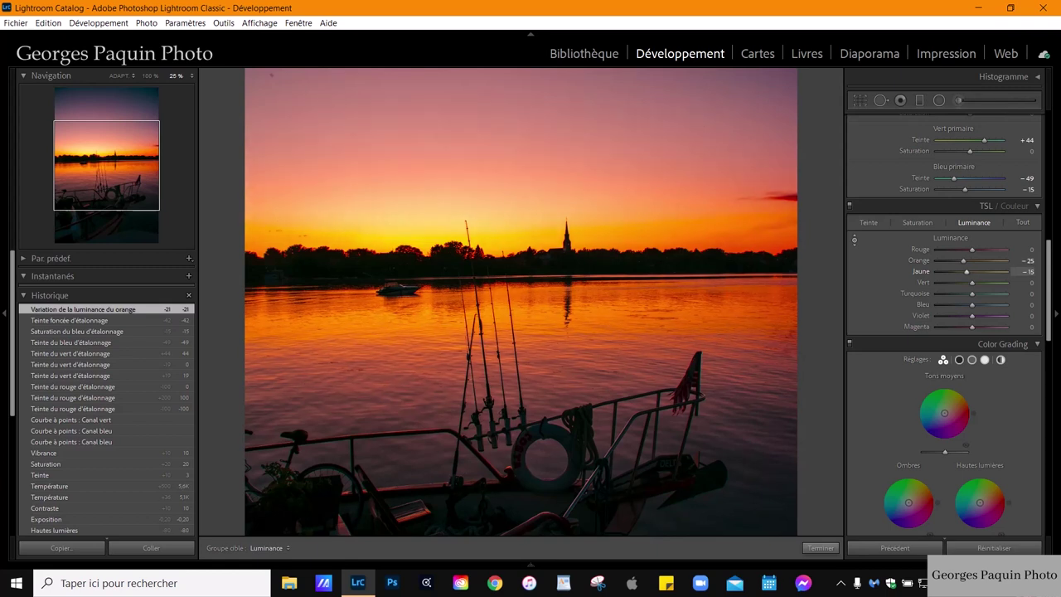
left_click_drag(502, 227, 501, 240)
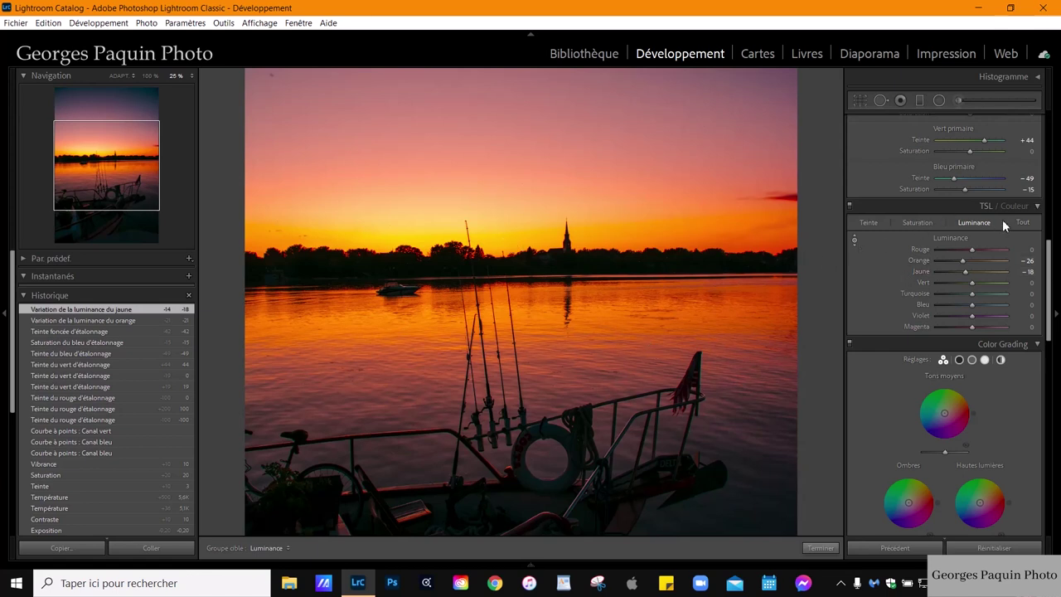
Step: Reduce HSL saturation of orange to −4 and yellow to −15, then fit the photo in view
left_click(914, 223)
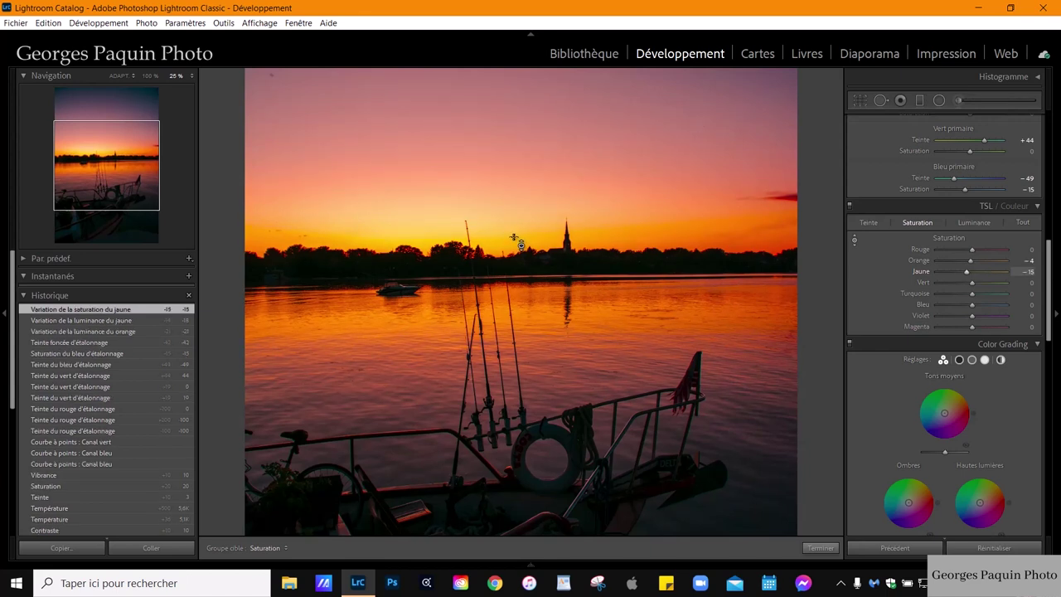
left_click(818, 548)
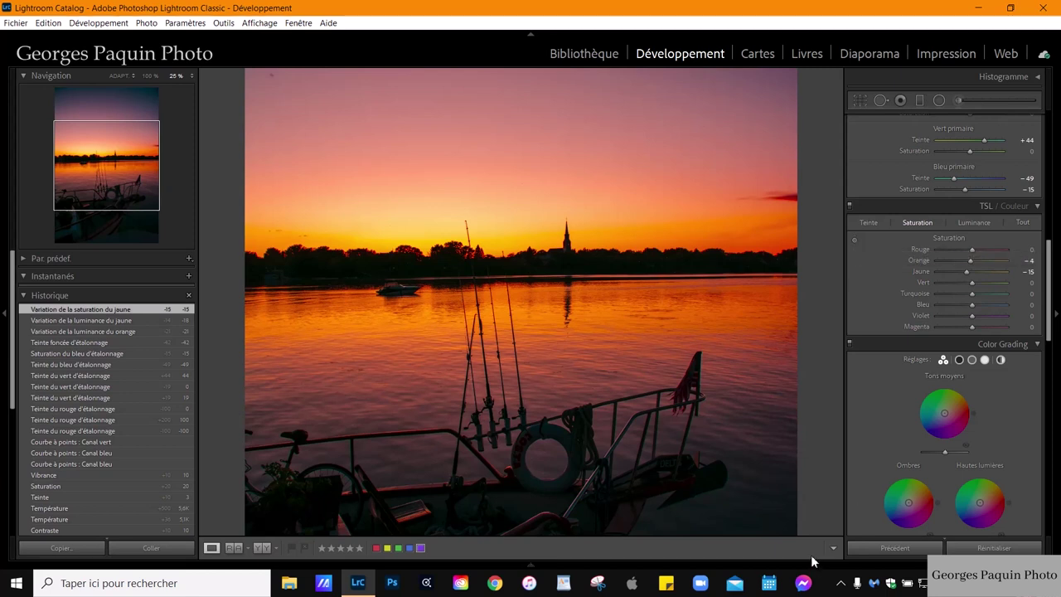
key("z")
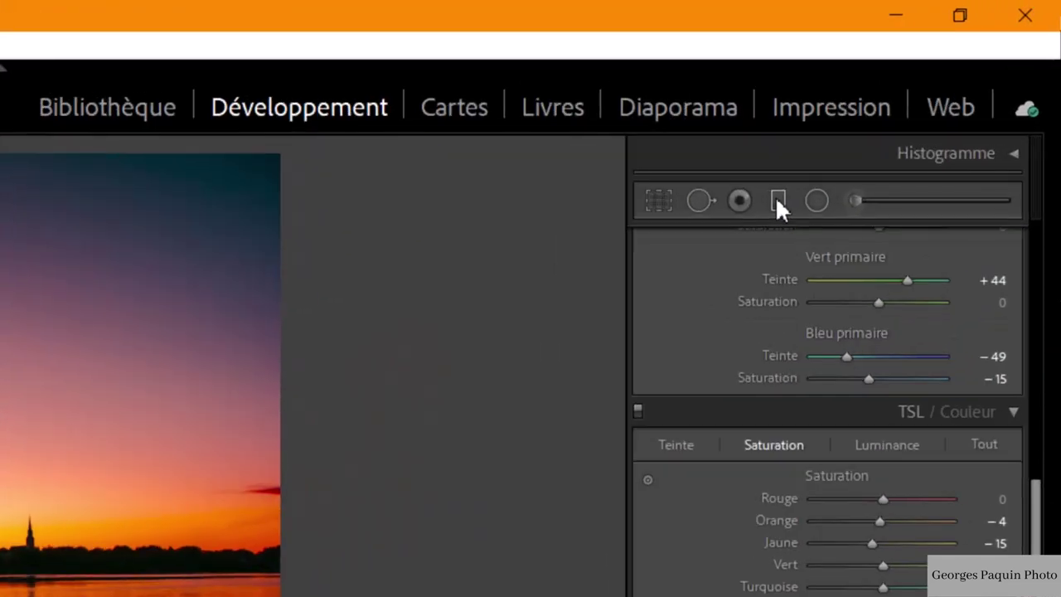
Step: Add a Shadows +59 graduated filter over the lower water and show its mask overlay
left_click(777, 201)
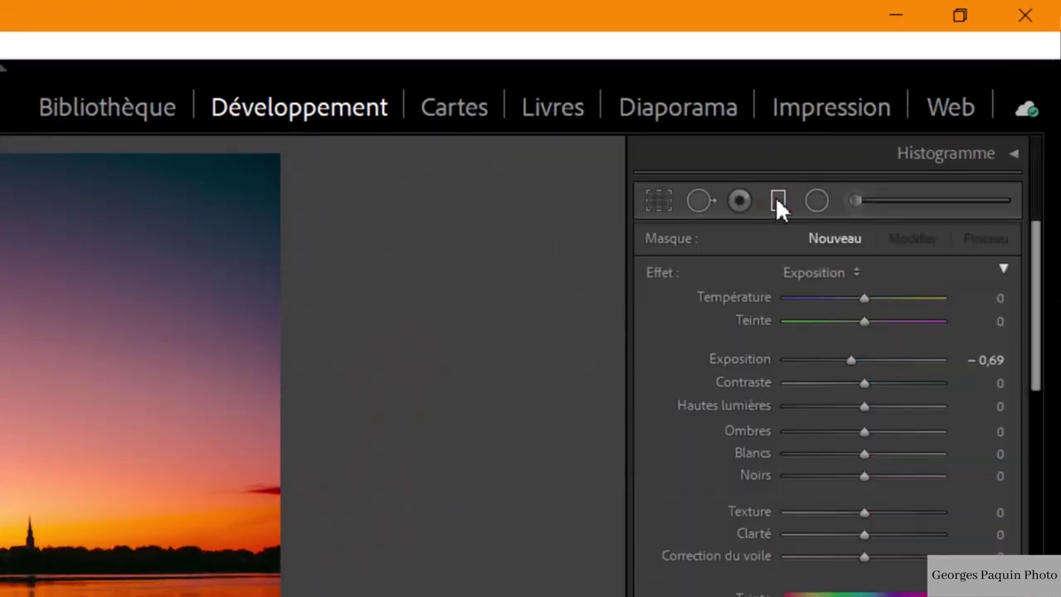
left_click(832, 272)
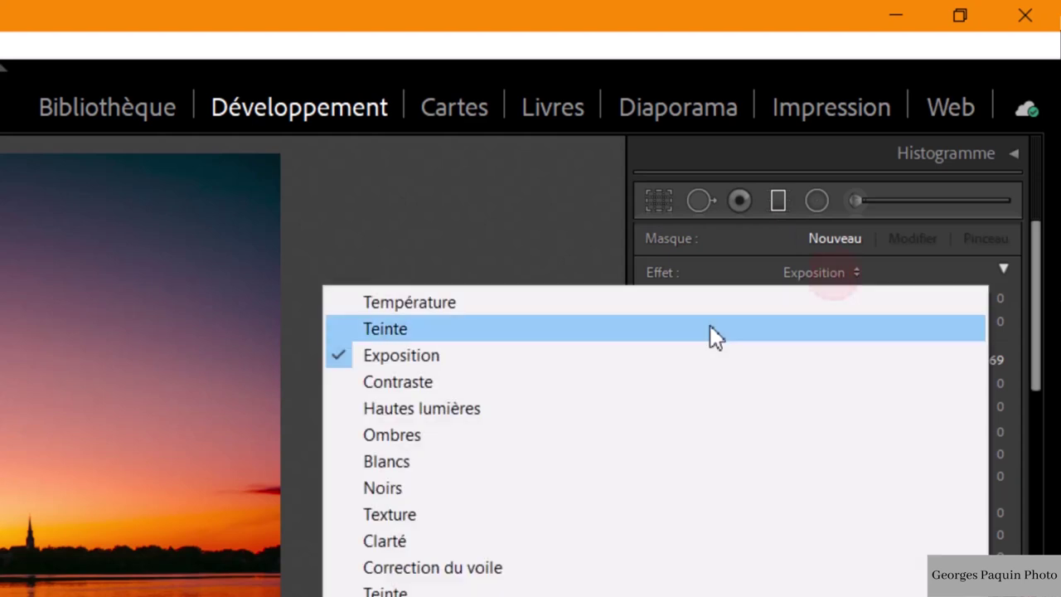
left_click(447, 441)
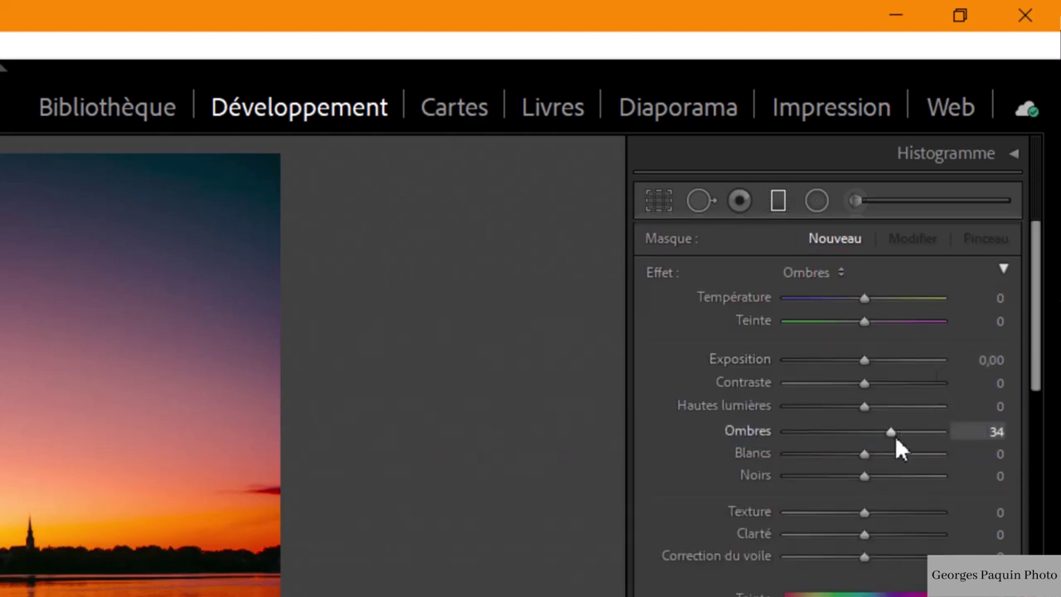
left_click_drag(893, 435, 910, 432)
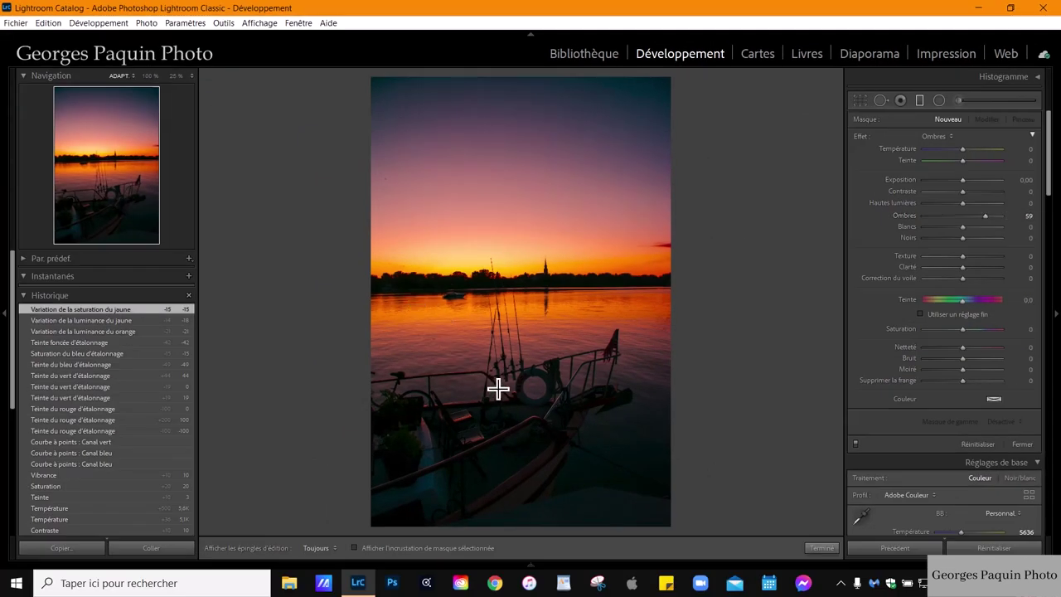
left_click_drag(497, 387, 500, 245)
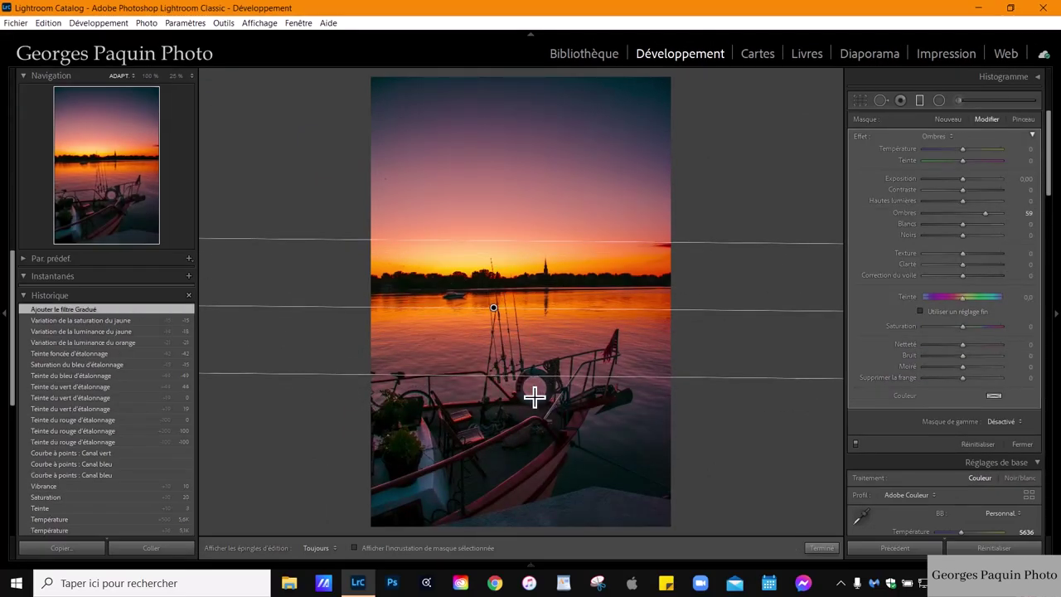
left_click(480, 547)
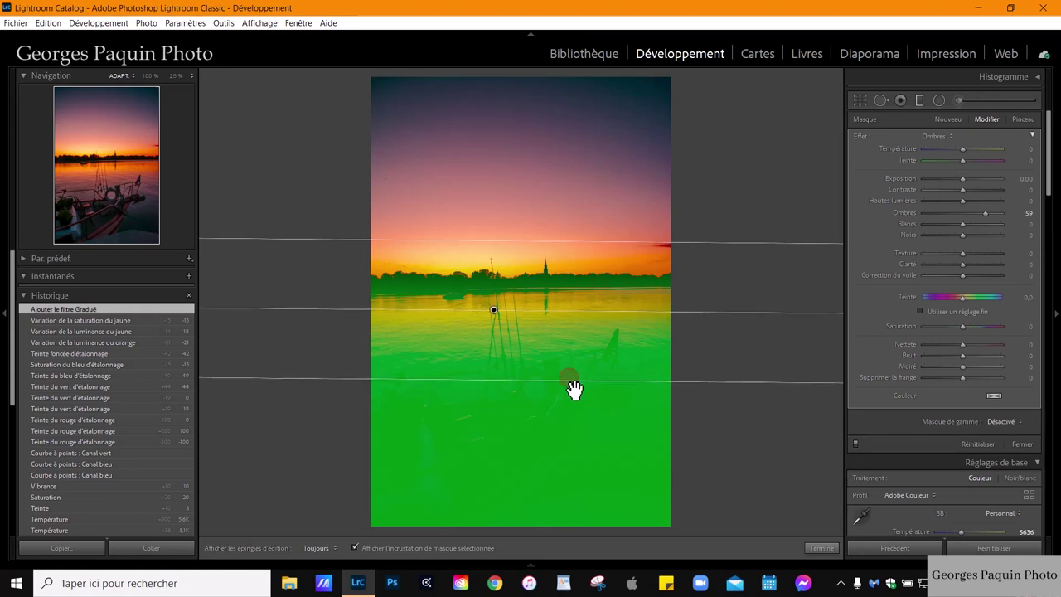
Step: Widen, tilt and lower the gradient so it centres on the boat, fading toward the horizon
left_click_drag(572, 382, 573, 470)
left_click_drag(497, 362, 526, 364)
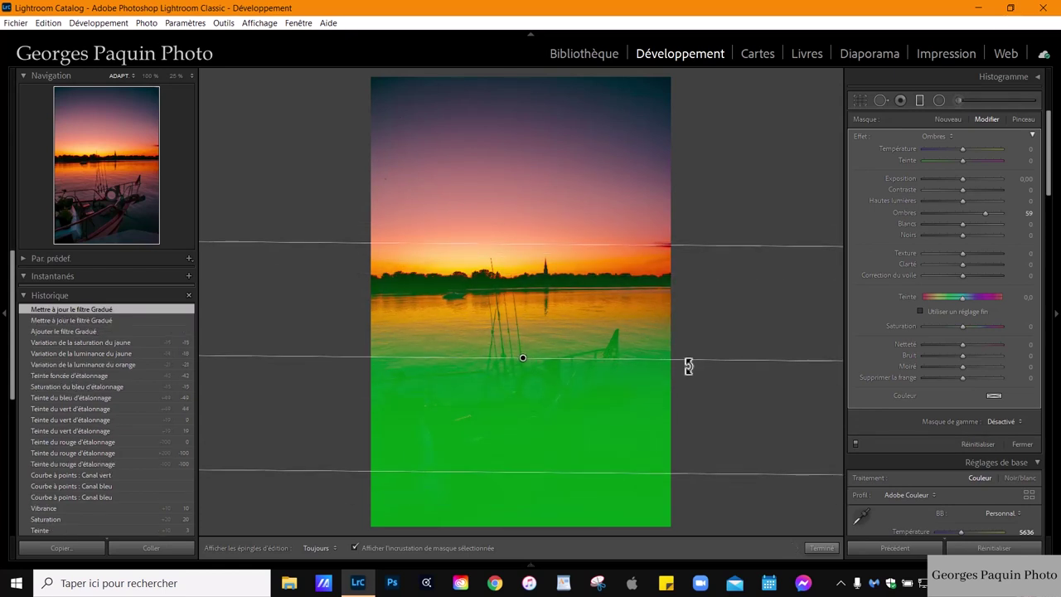
left_click_drag(687, 365, 687, 354)
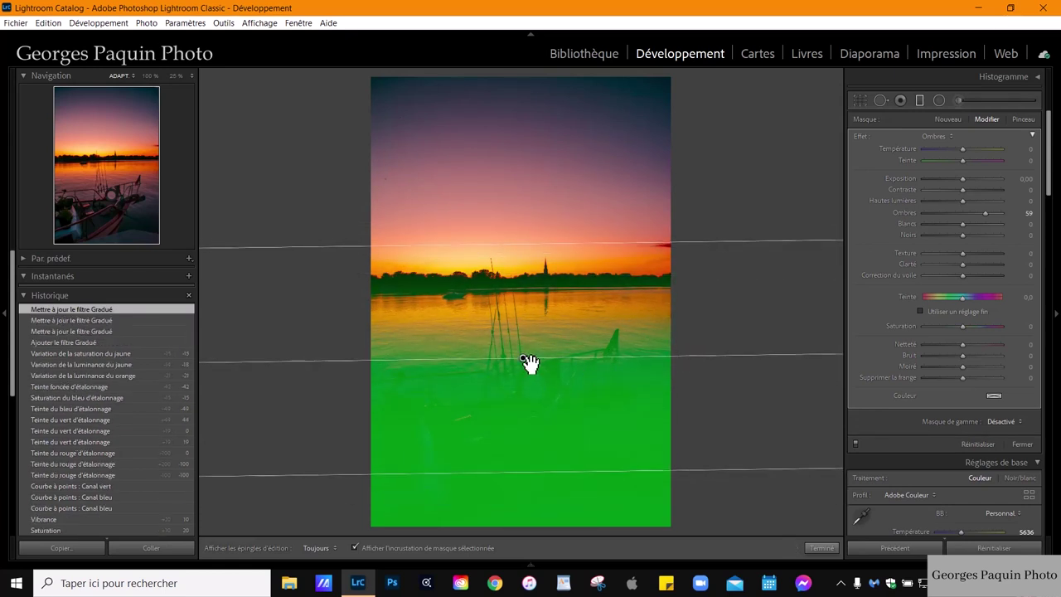
left_click_drag(530, 363, 532, 358)
left_click_drag(562, 244, 561, 194)
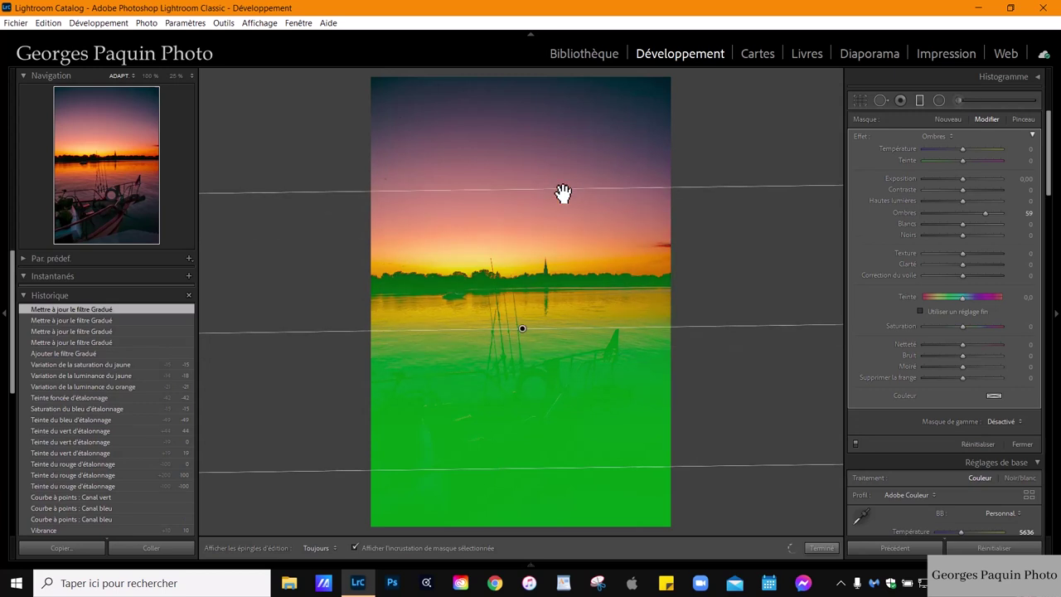
left_click_drag(528, 331, 527, 389)
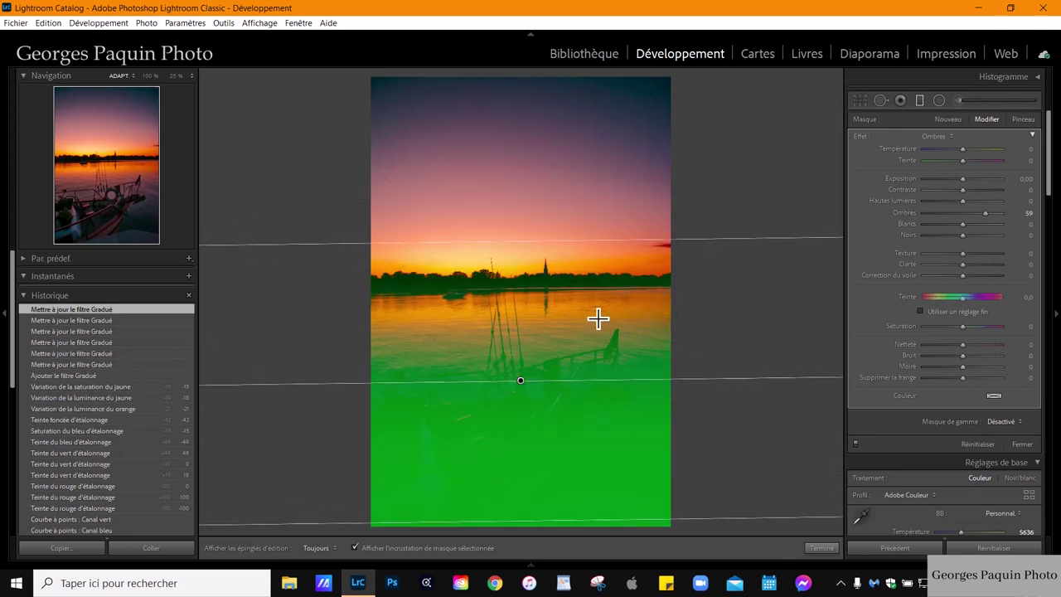
Step: Hide the mask overlay and set the filter to exposure 0.20, shadows 47, blacks −10, temperature 16
left_click(486, 551)
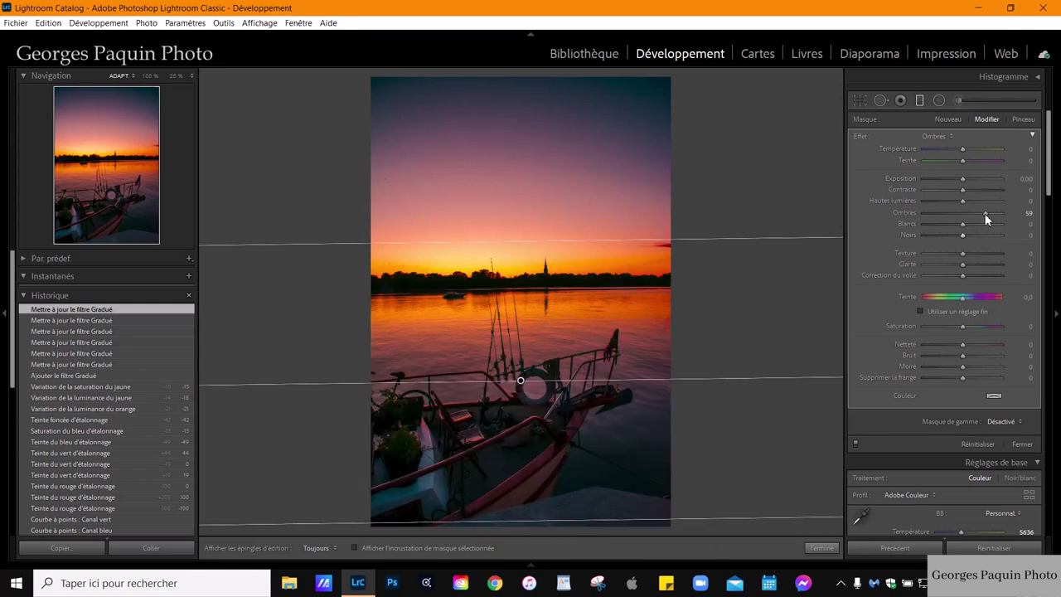
mouse_move(986, 213)
left_mouse_down()
mouse_move(976, 214)
mouse_move(984, 214)
left_mouse_up()
left_click_drag(963, 180, 965, 180)
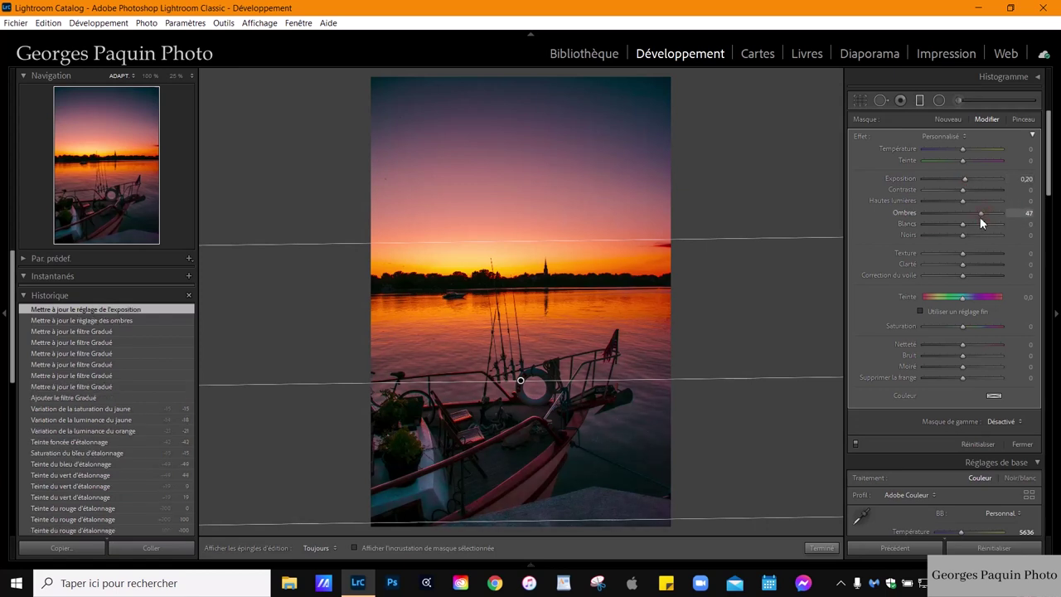
left_click_drag(962, 235, 959, 235)
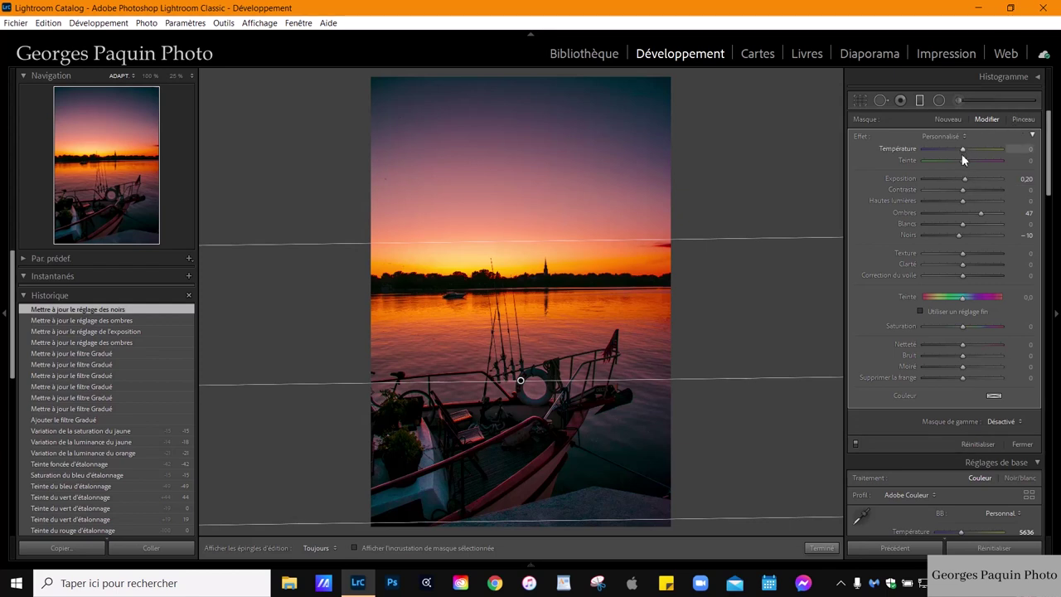
left_click_drag(963, 150, 968, 148)
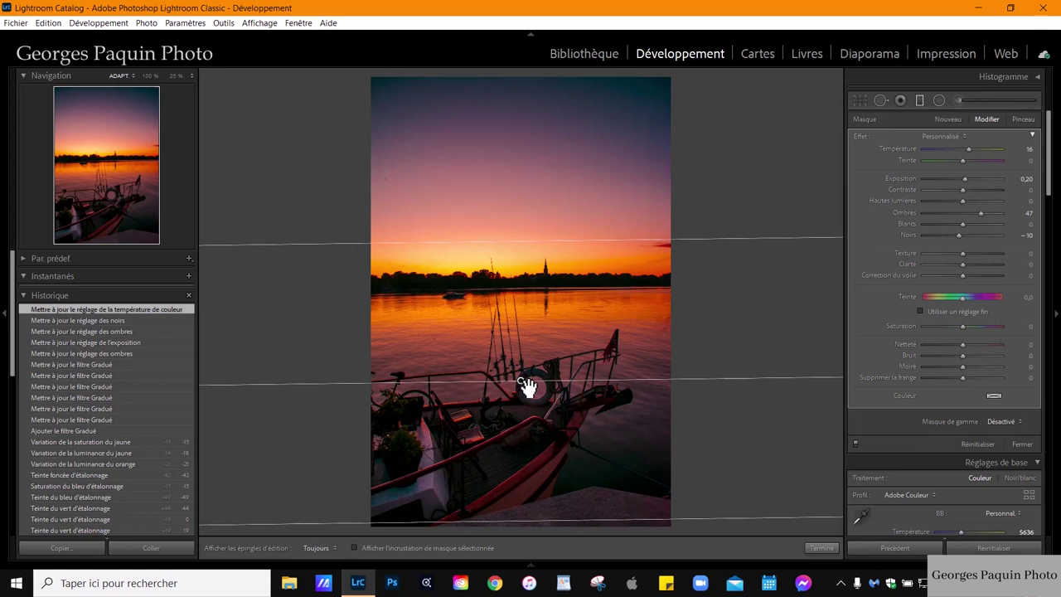
Step: Close the graduated filter and set the crop aspect ratio to 5 x 7
left_click(834, 551)
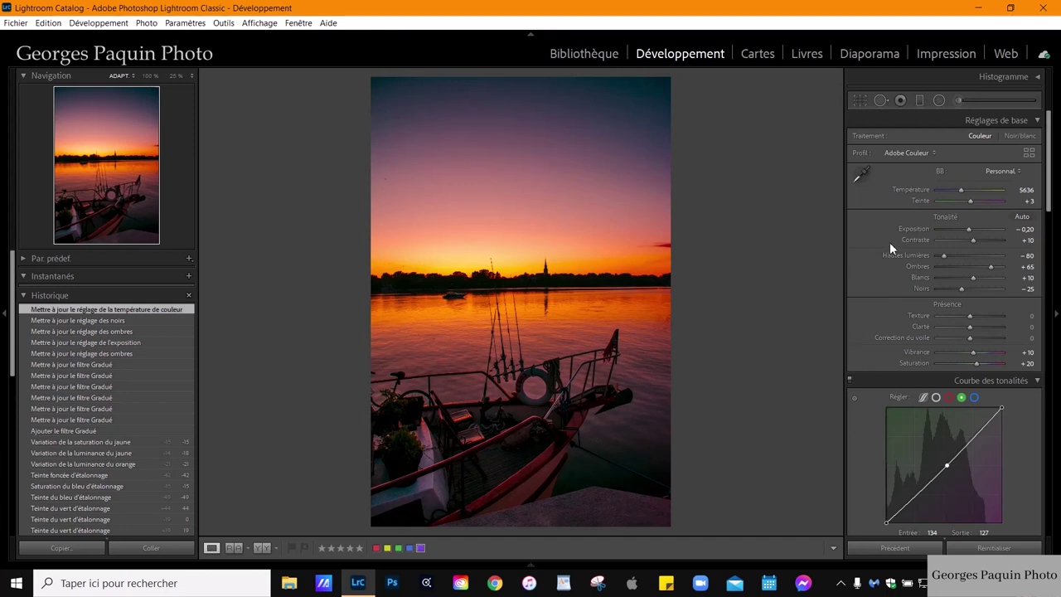
left_click(859, 100)
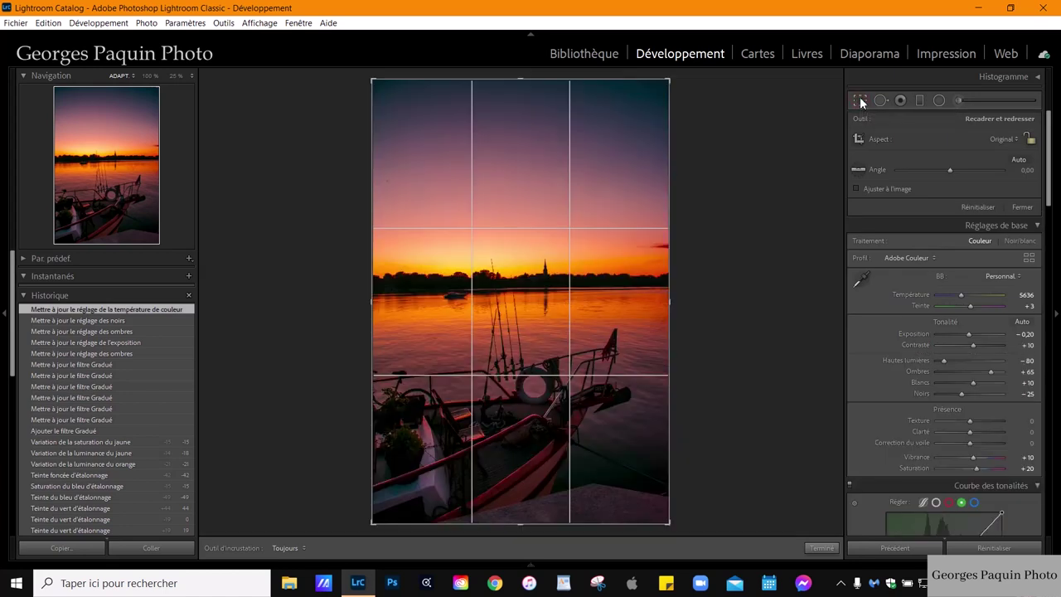
left_click(1003, 138)
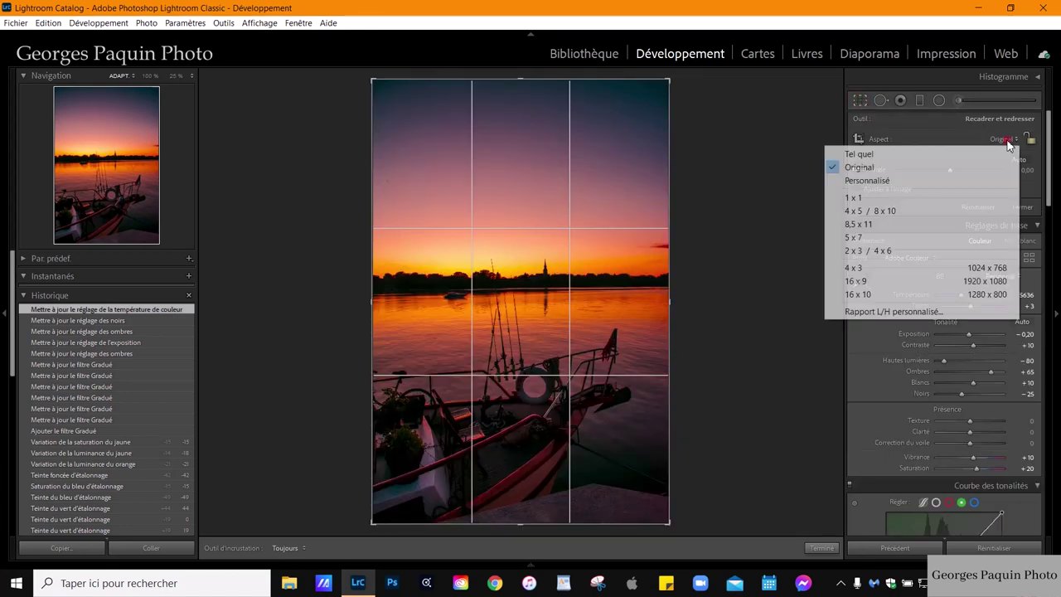
left_click(853, 238)
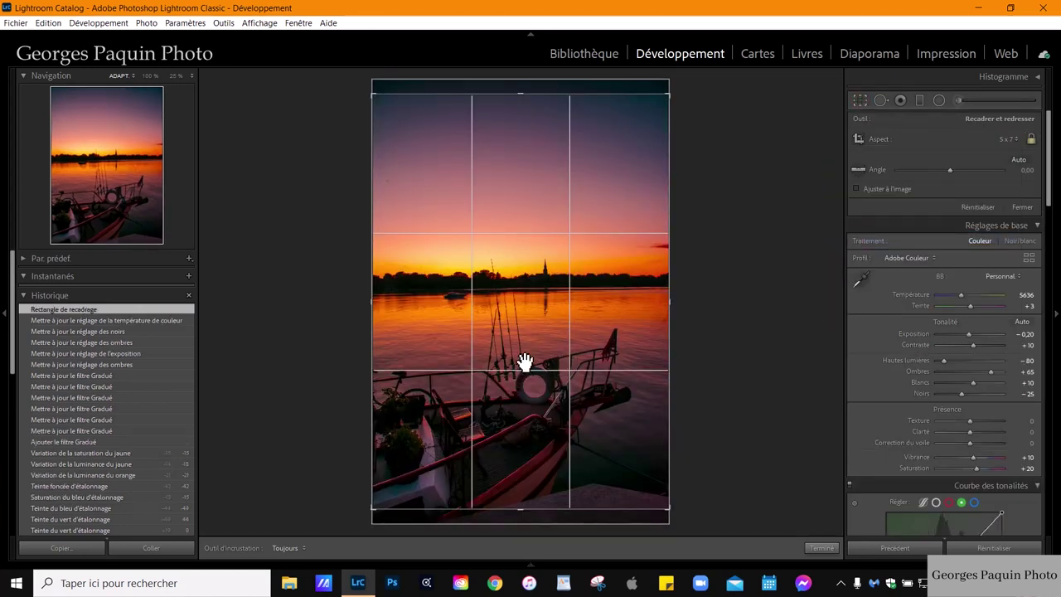
Step: Frame the 5 x 7 crop around the sunset sky, steeple and boat bow, and apply it
left_click_drag(524, 346, 530, 378)
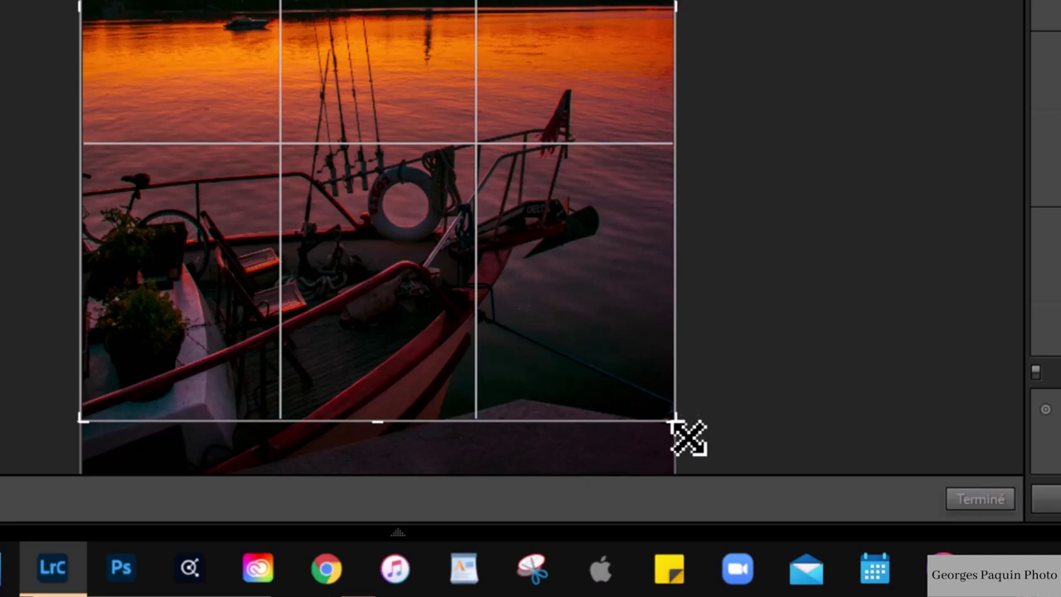
left_click_drag(687, 438, 675, 429)
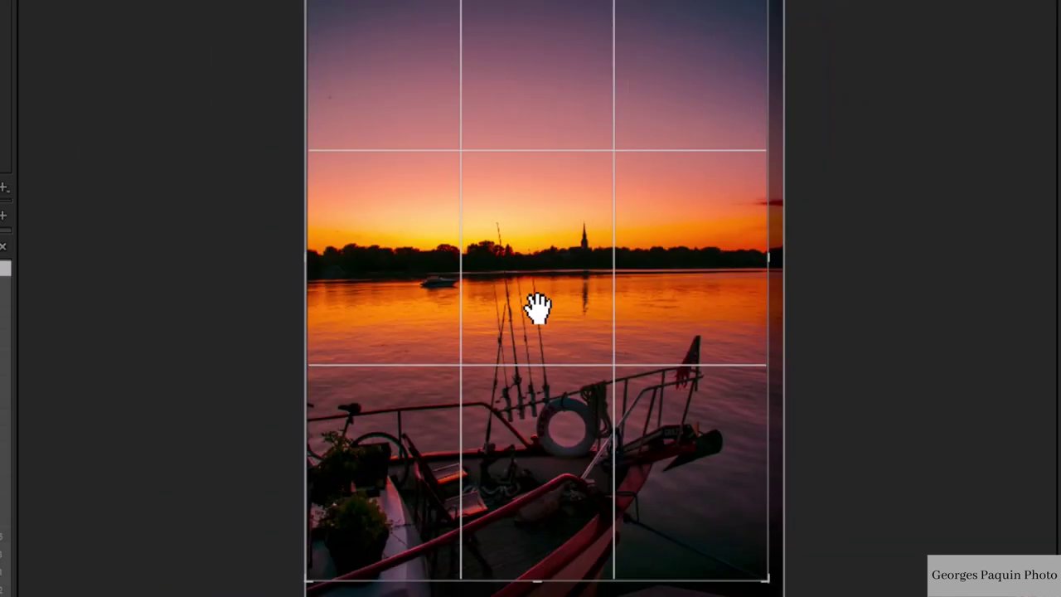
left_click_drag(522, 334, 511, 335)
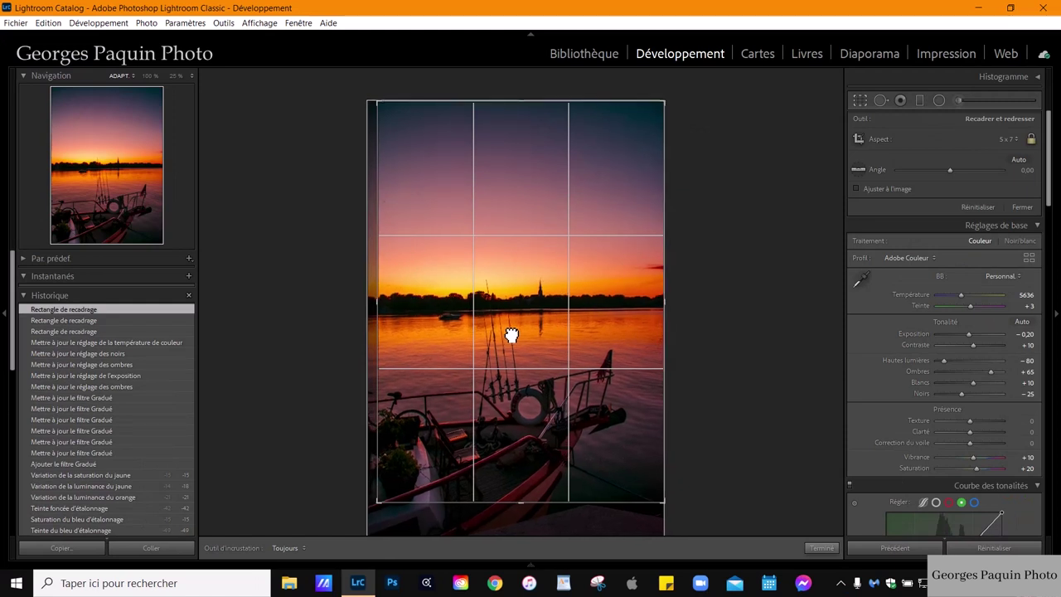
left_click(822, 550)
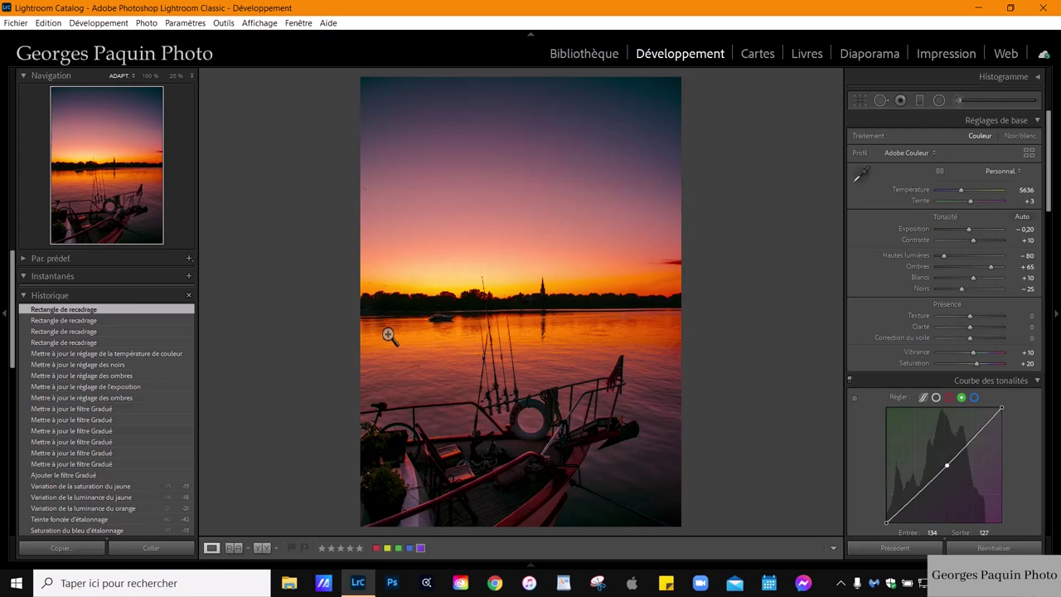
Step: Set Transformation rotation to +0.6 and enable Contraindre le recadrage to hide white edges
scroll(882, 290, "down", 5)
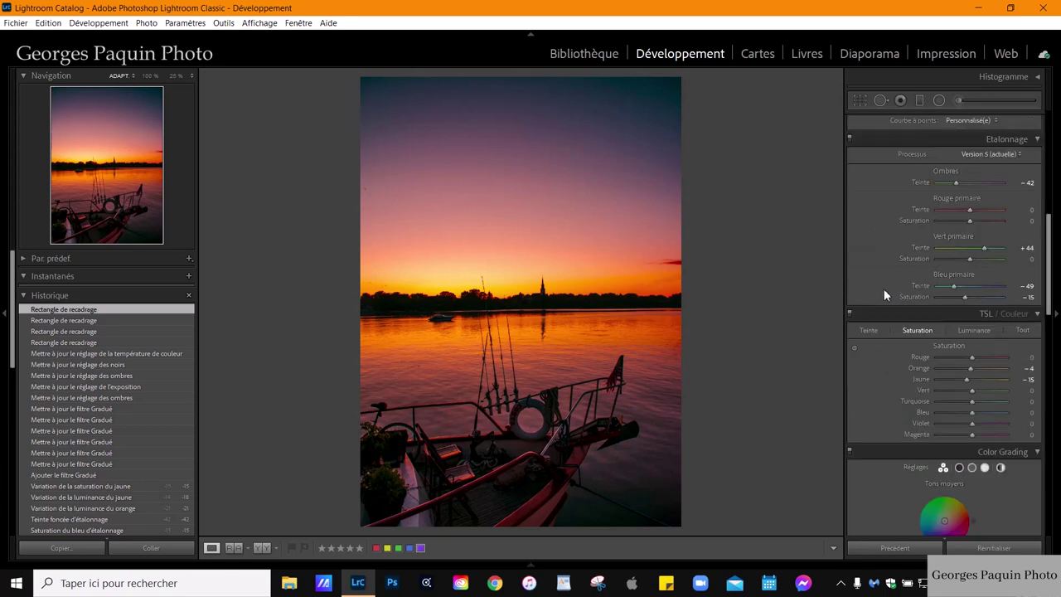
scroll(883, 289, "down", 5)
scroll(884, 289, "down", 5)
scroll(884, 289, "down", 5)
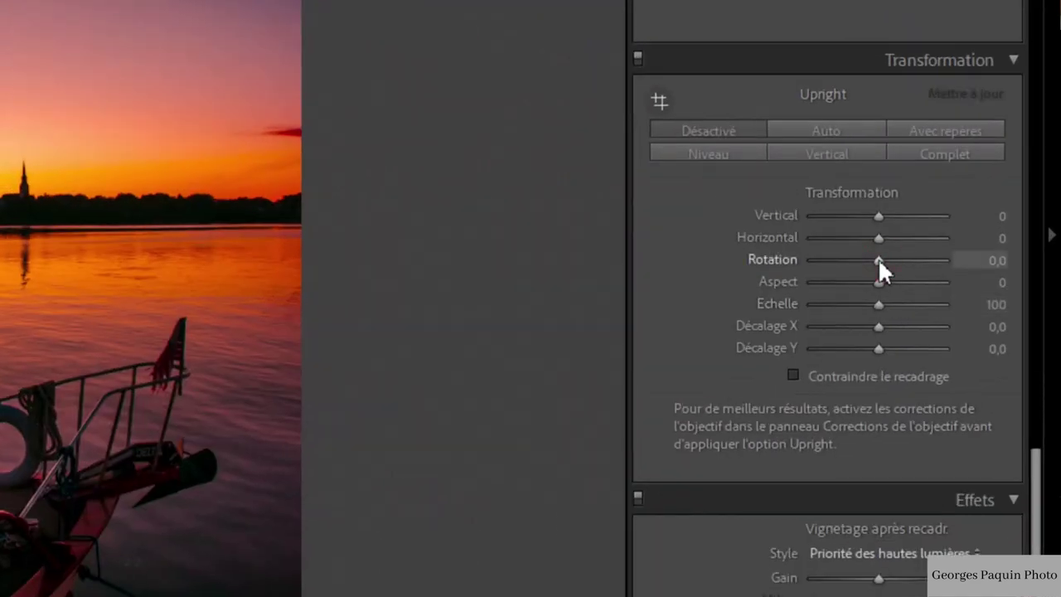
left_click_drag(878, 258, 881, 261)
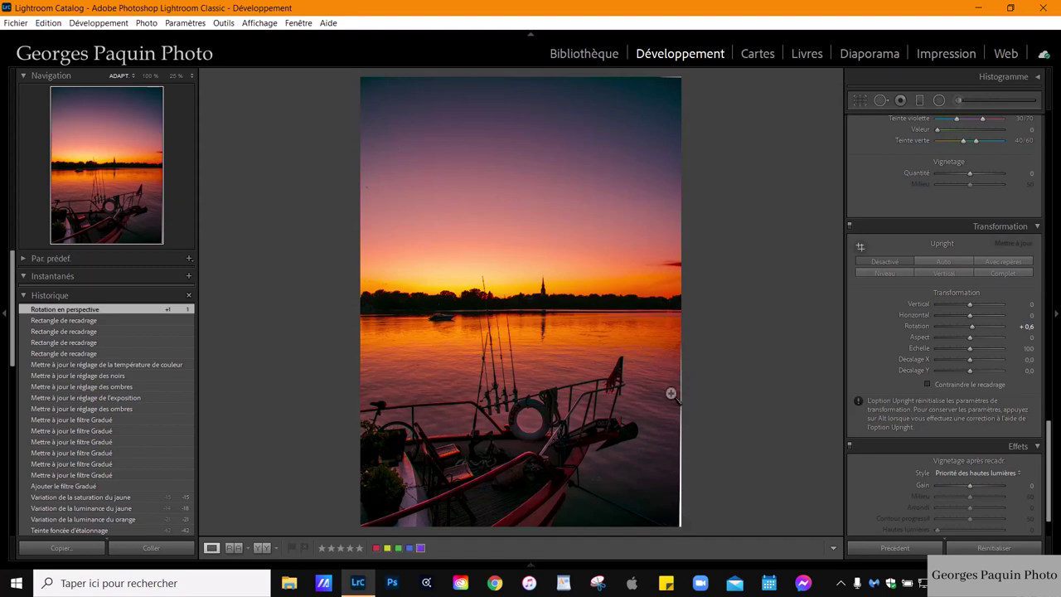
left_click(958, 384)
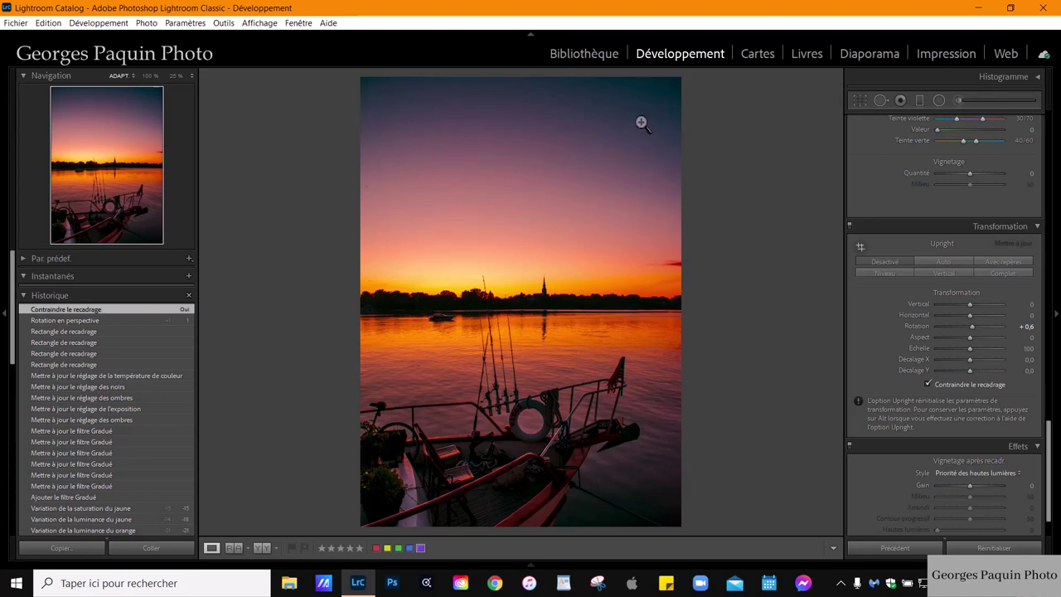
Step: Add a graduated filter with exposure −0.57 laid across the upper sky
left_click(920, 100)
left_click(935, 137)
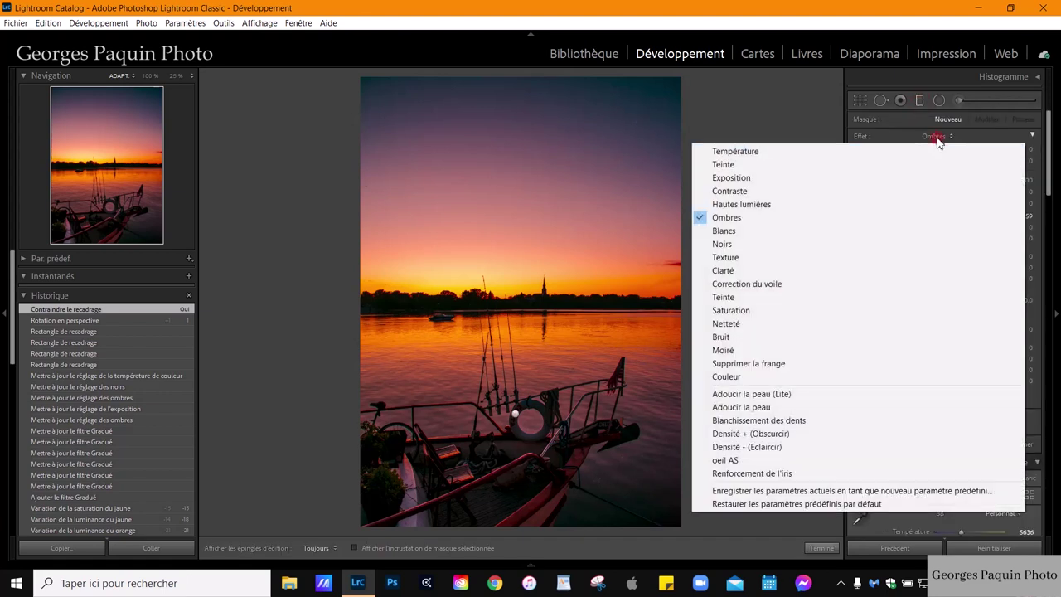
left_click(779, 180)
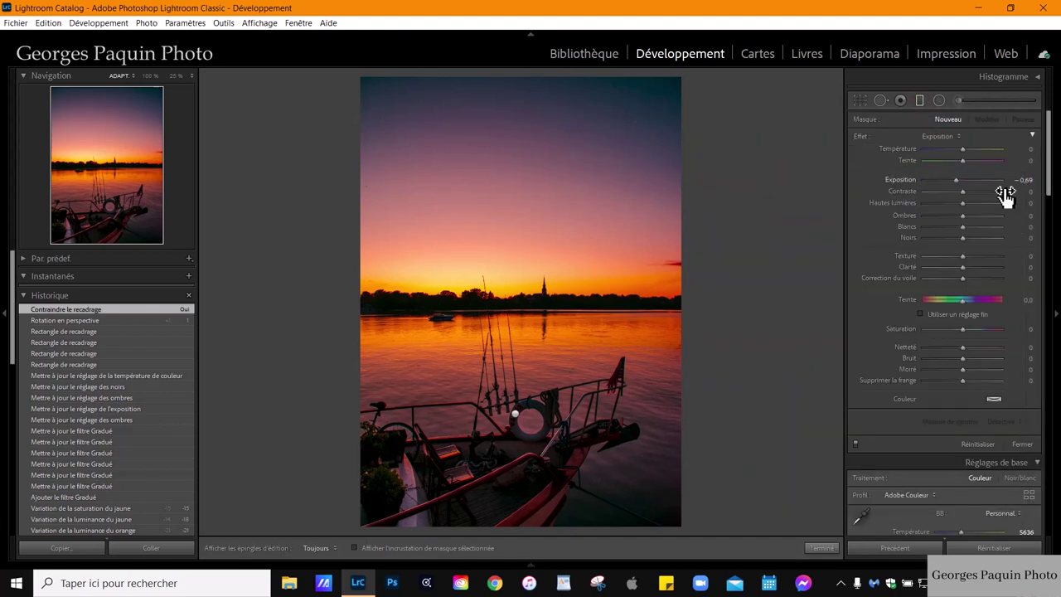
left_click_drag(961, 185, 955, 180)
left_click_drag(536, 206, 521, 398)
left_click_drag(520, 298, 534, 233)
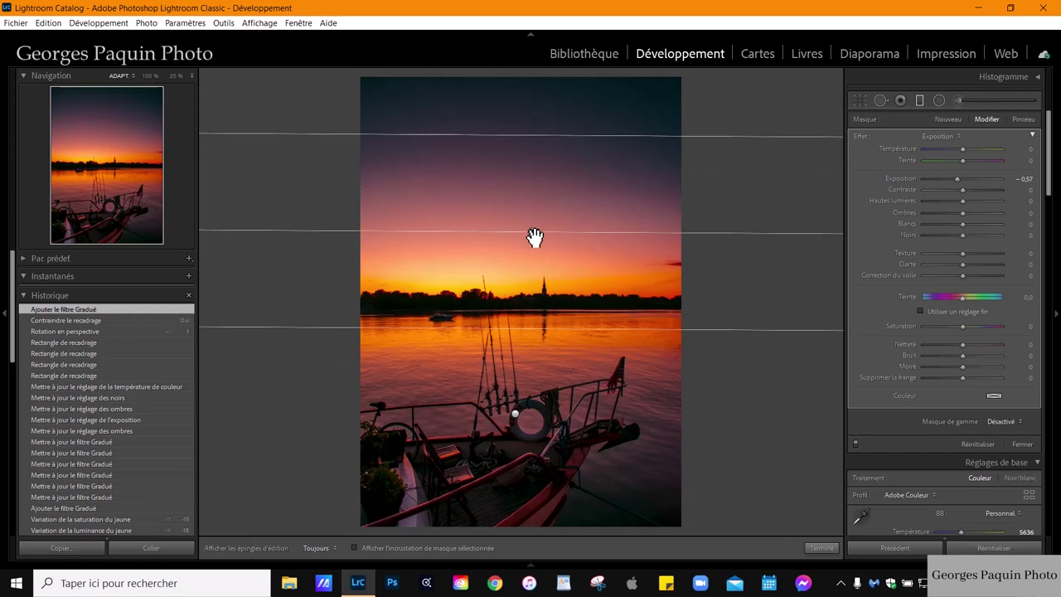
Step: Refine the filter's position and transition toward the horizon using the mask overlay, then close it
left_click(417, 548)
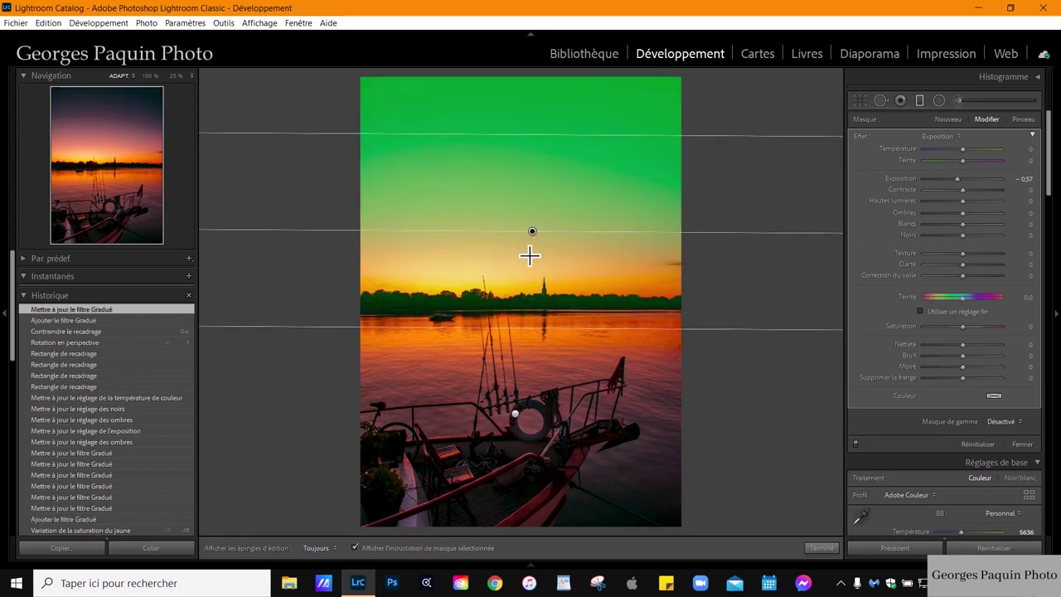
left_click_drag(572, 135, 569, 189)
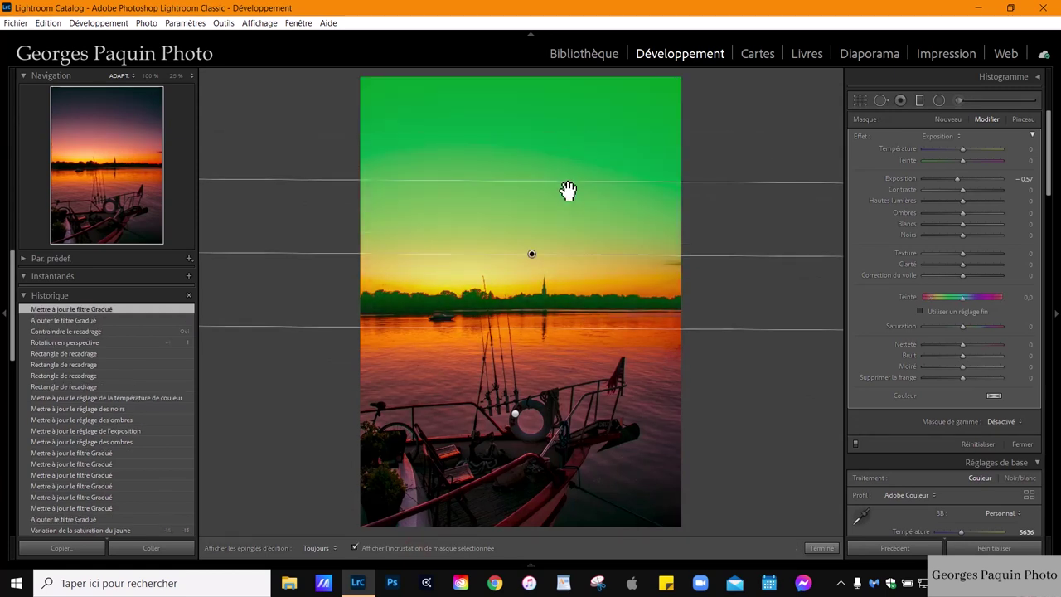
left_click_drag(536, 265, 539, 158)
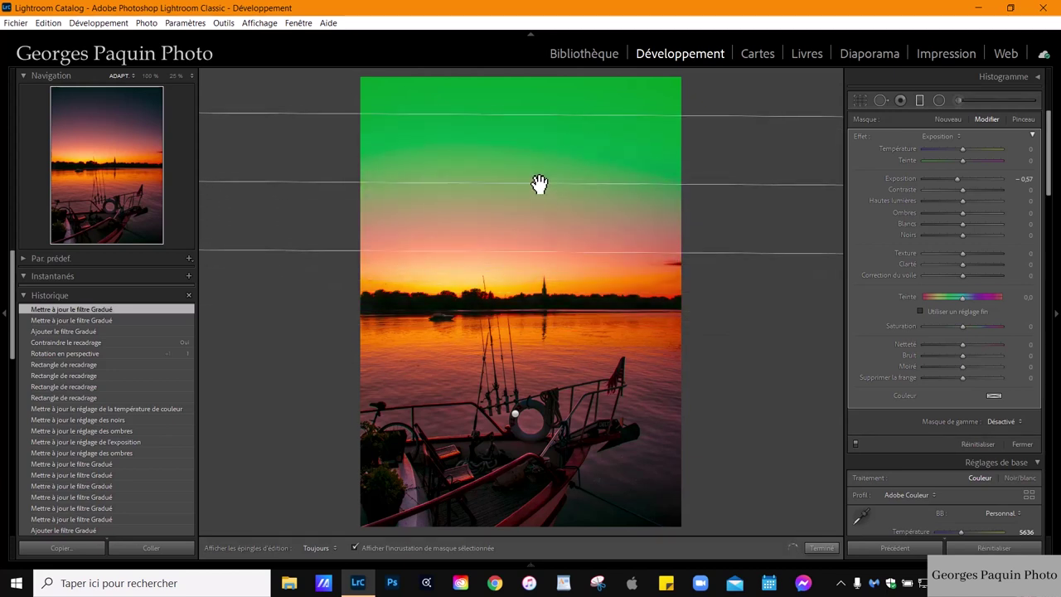
left_click_drag(560, 232, 558, 275)
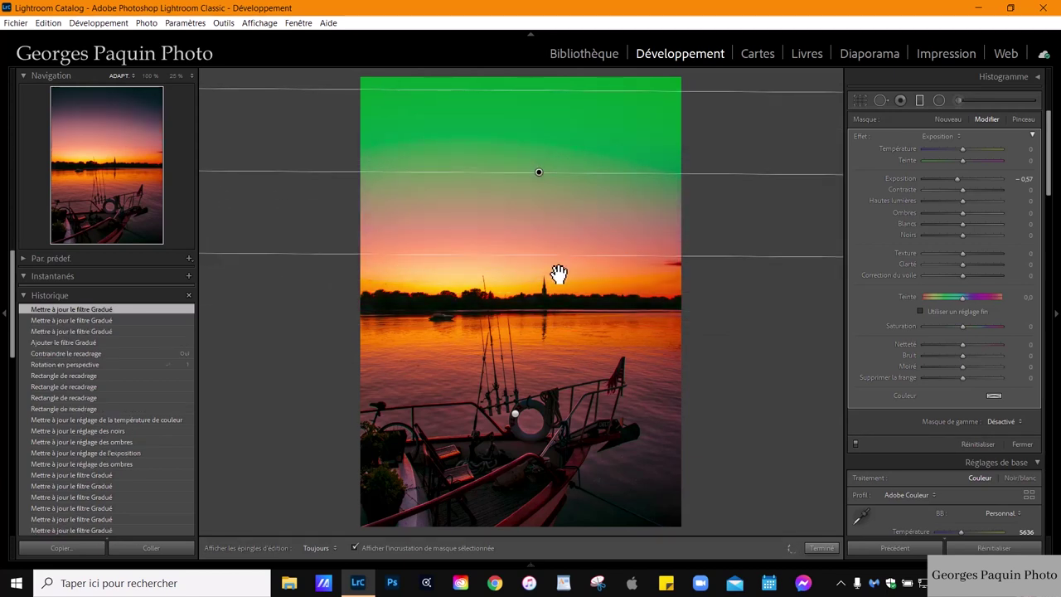
left_click_drag(545, 191, 547, 184)
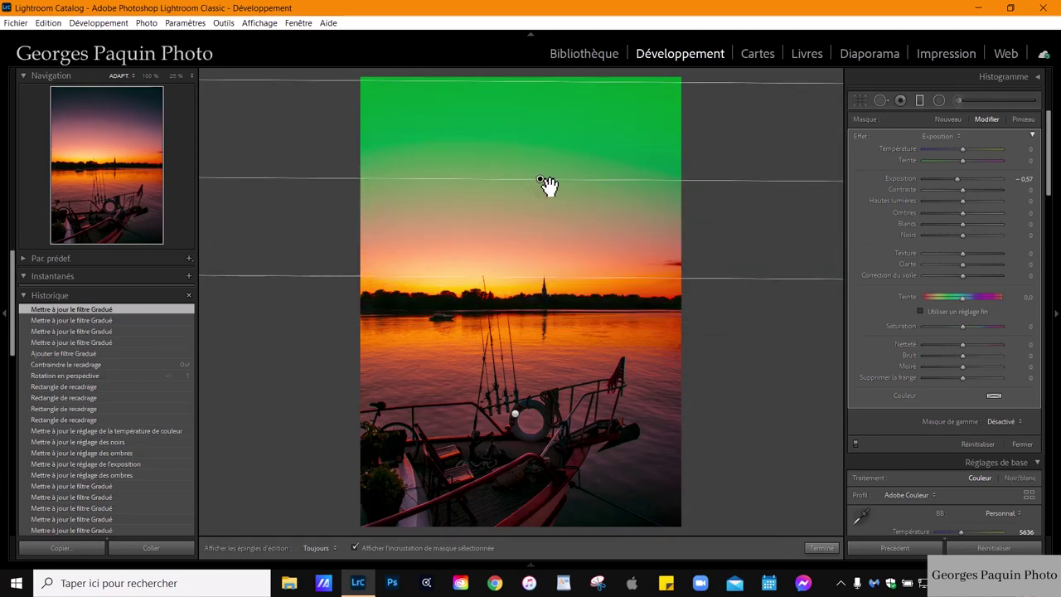
left_click(441, 551)
left_click(957, 179)
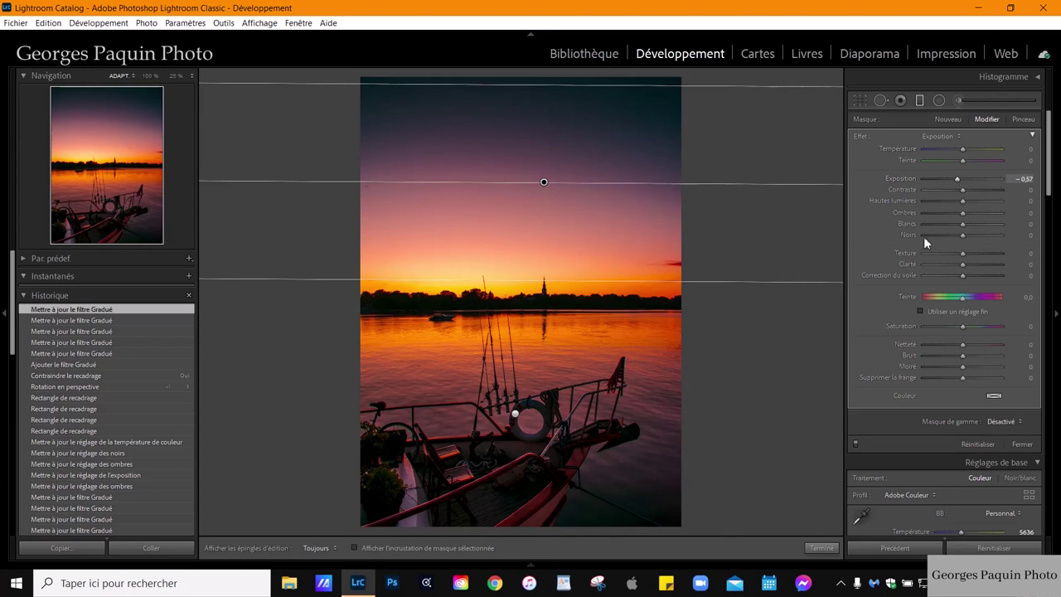
left_click(823, 547)
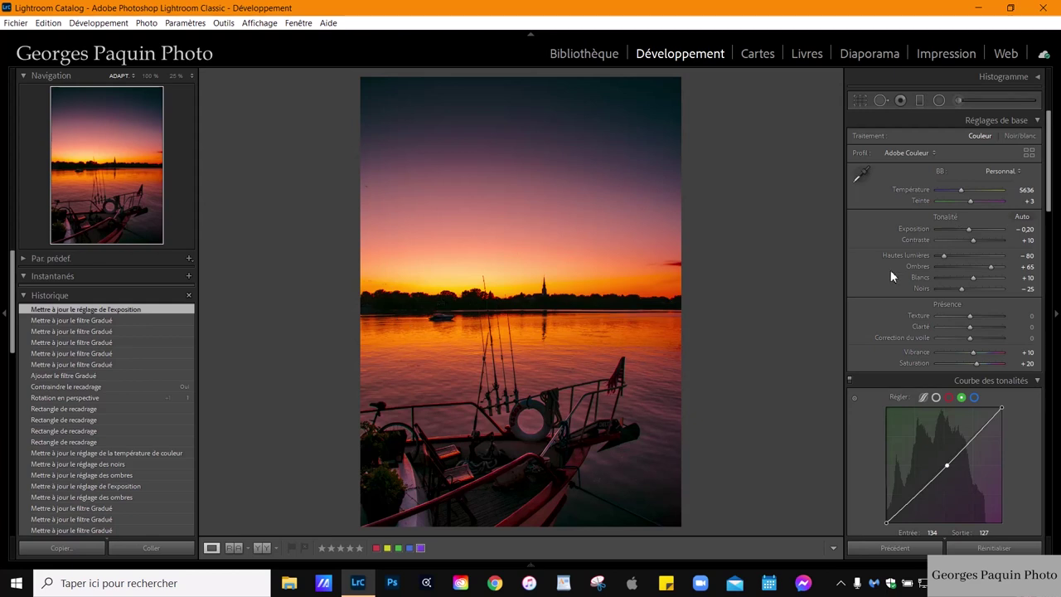
Step: Adjust the post-crop vignette amount, feather to 65 and raise the midpoint
scroll(890, 269, "down", 3)
scroll(891, 270, "down", 3)
scroll(890, 270, "down", 3)
scroll(890, 268, "down", 3)
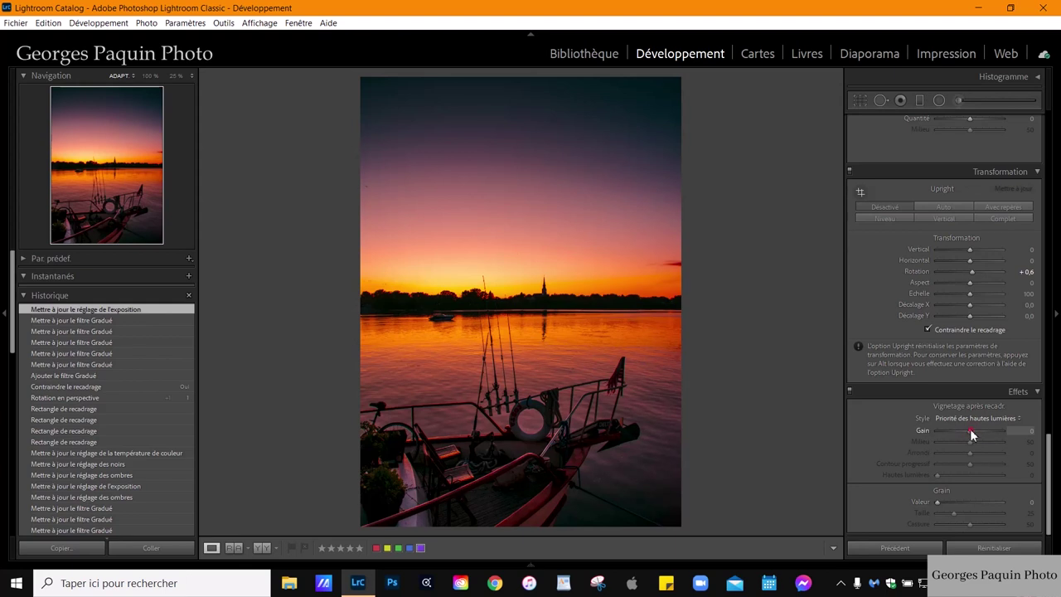
key("Down")
key("Down")
key("Down")
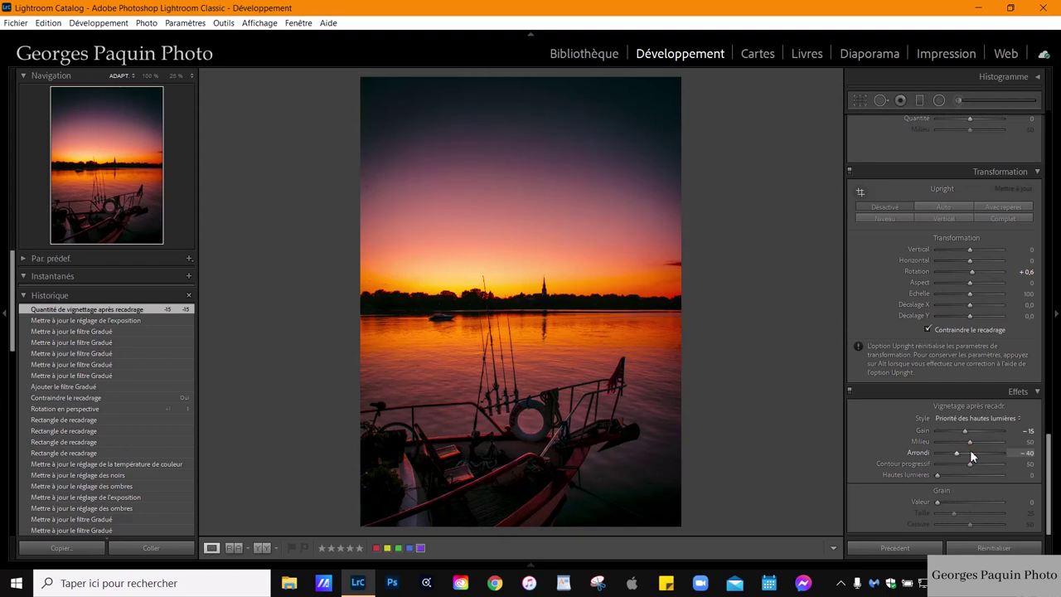
key("Up")
key("Up")
key("Up")
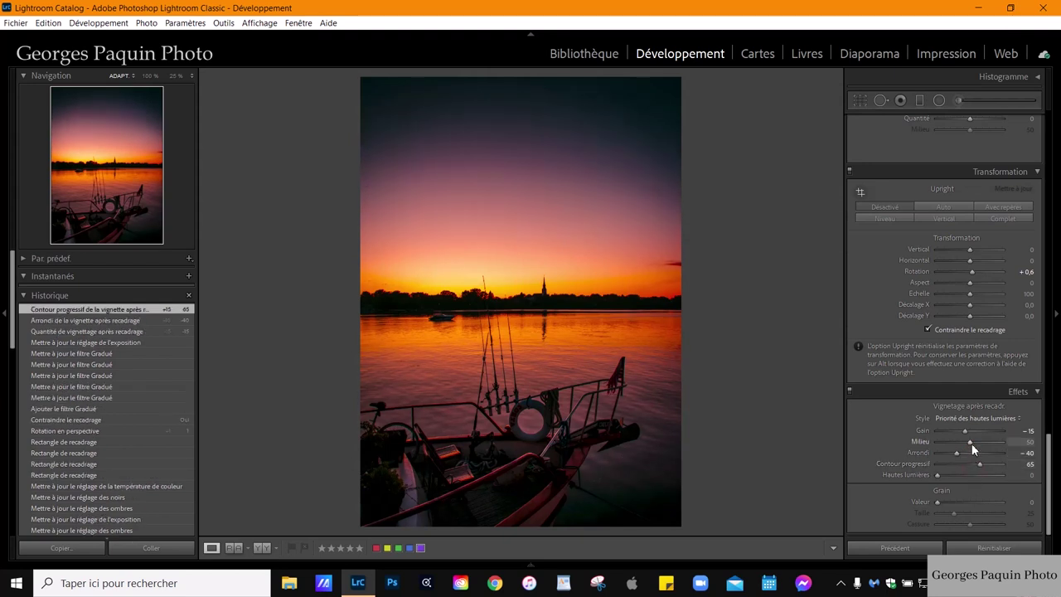
key("Up")
key("Up")
key("Up")
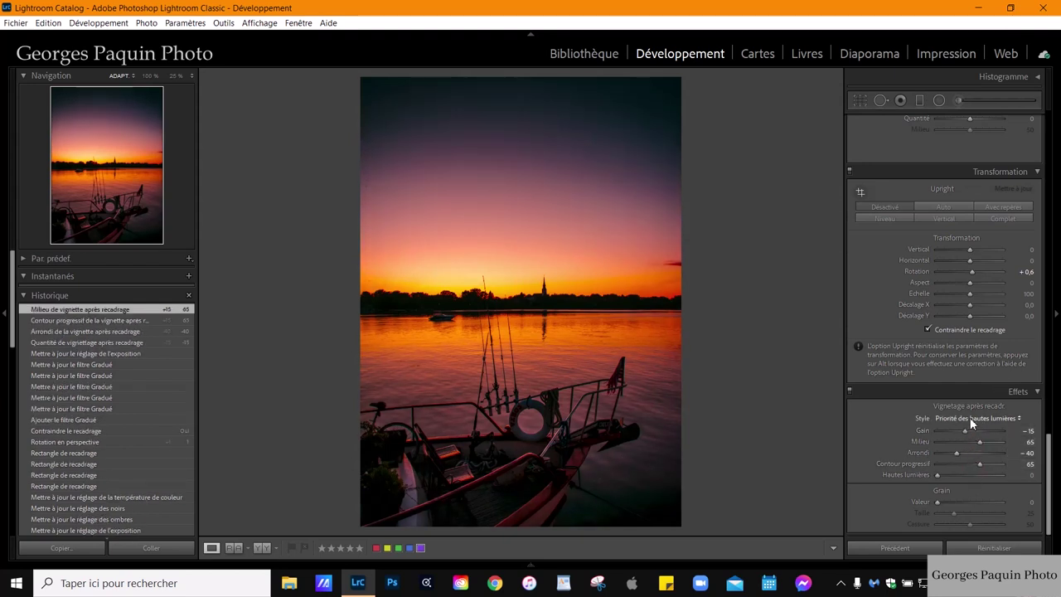
Step: Switch the vignette style to Incrustation de peinture and set the midpoint to 50
left_click(973, 418)
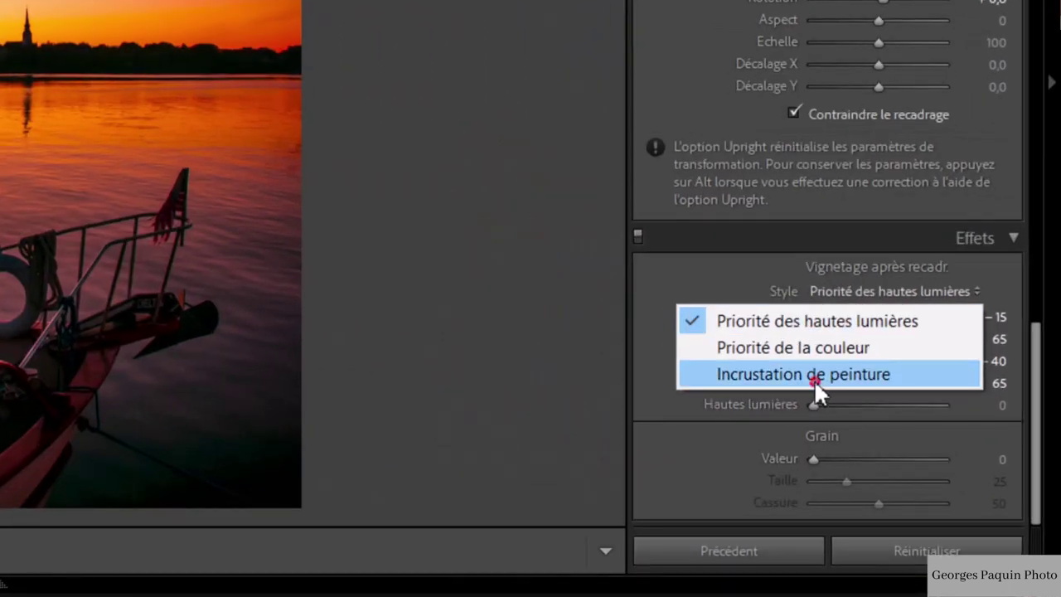
left_click(814, 377)
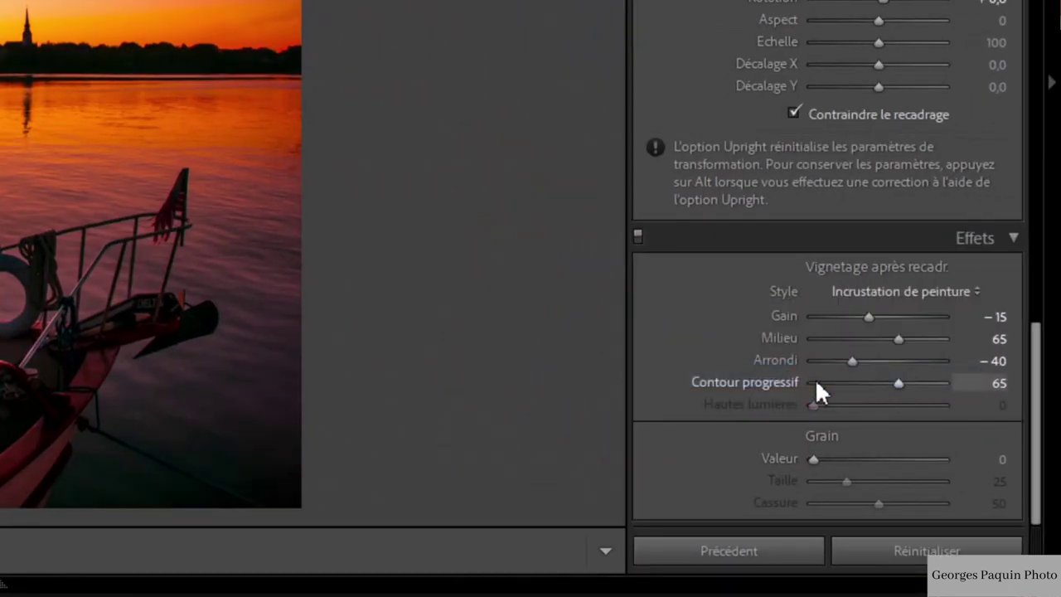
scroll(871, 318, "up", 2)
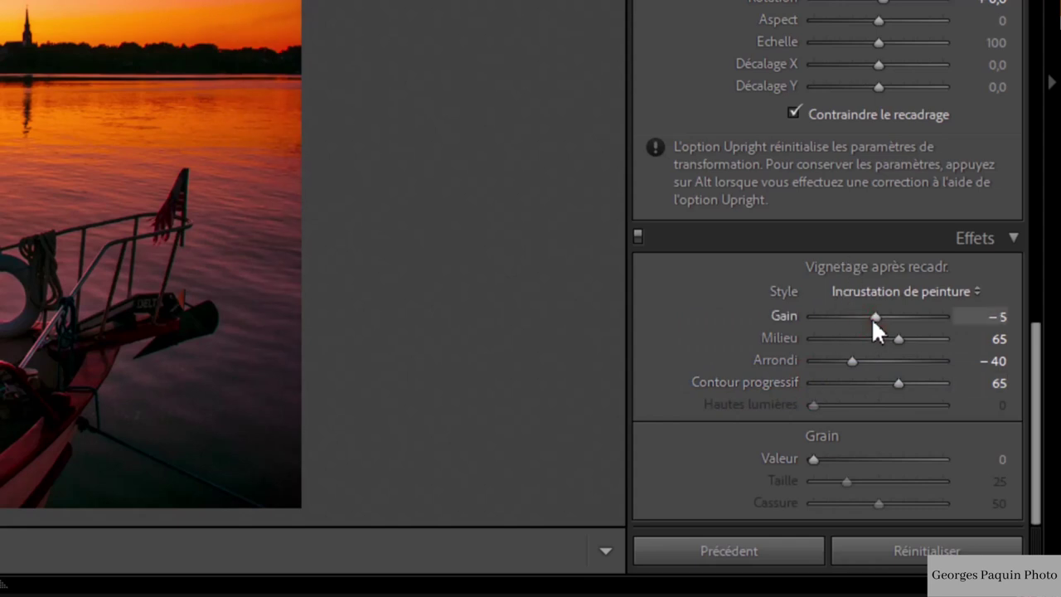
scroll(871, 318, "down", 1)
left_click(900, 340)
scroll(902, 341, "down", 2)
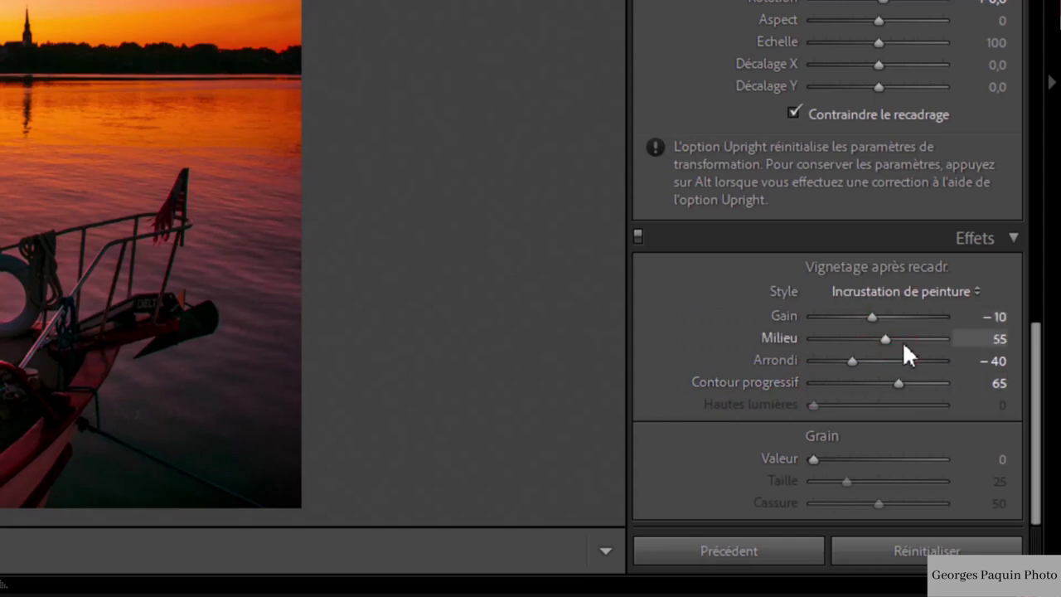
scroll(901, 341, "down", 1)
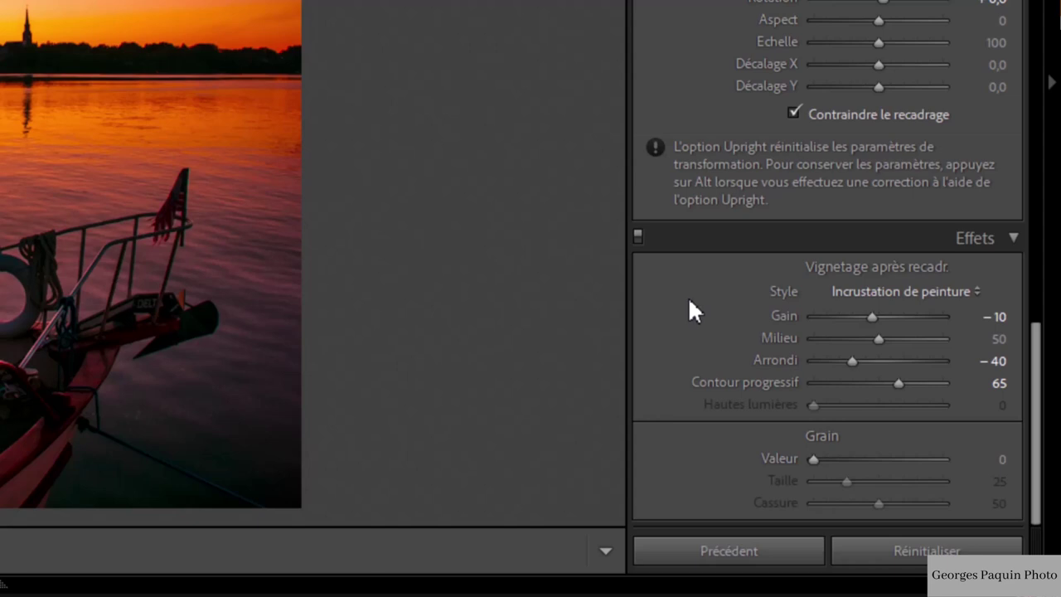